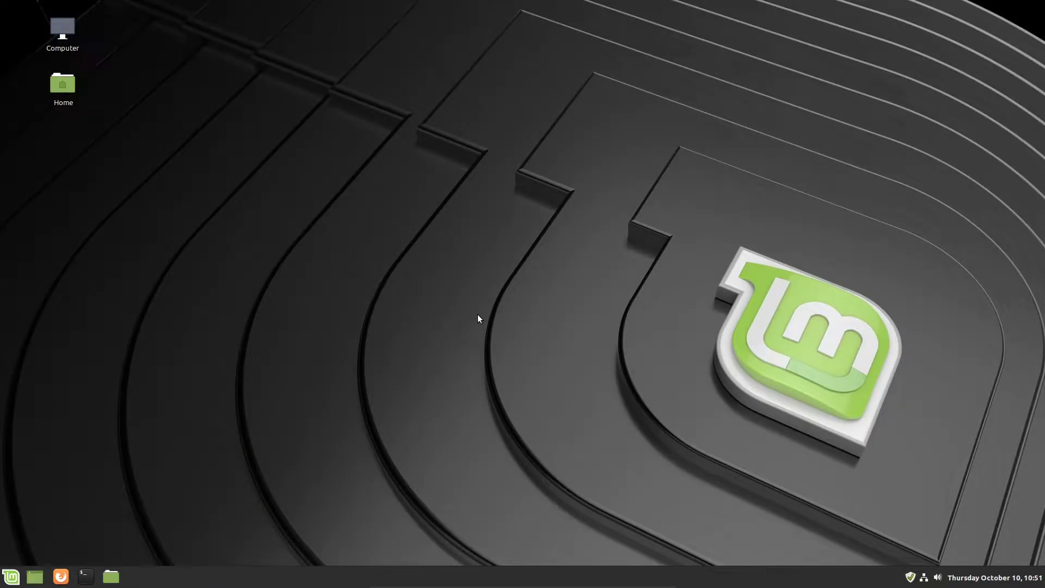
Open the file manager, view its About information, and close the information window
{"action": "left_click", "coordinate": [112, 577]}
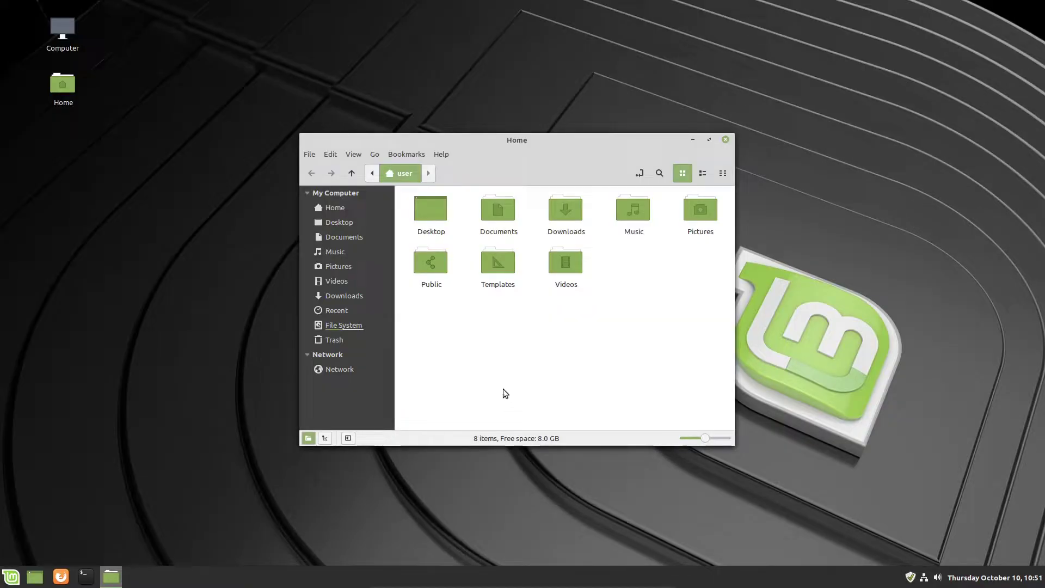
{"action": "key", "text": "alt+h"}
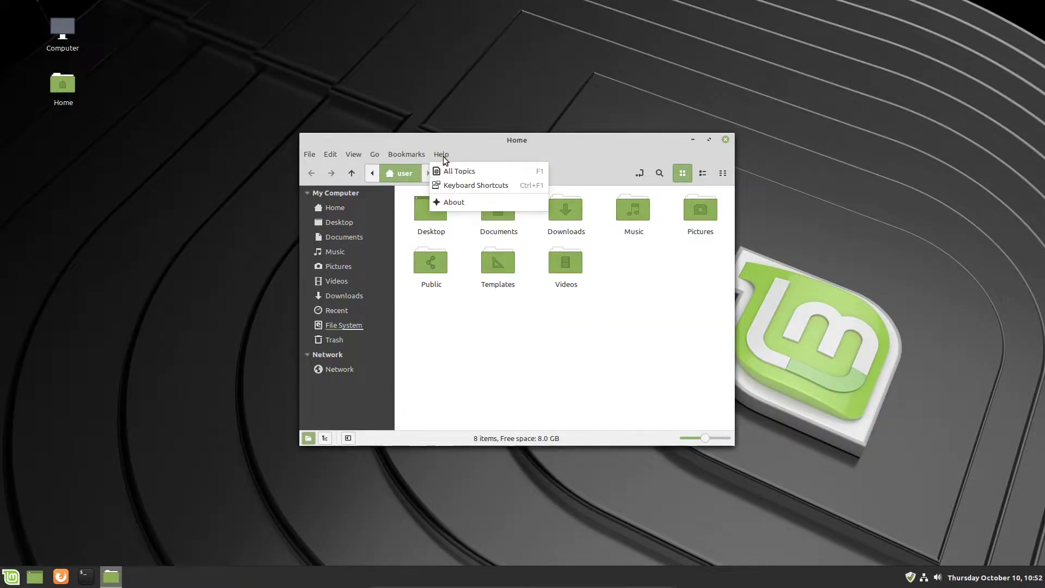
{"action": "left_click", "coordinate": [457, 202]}
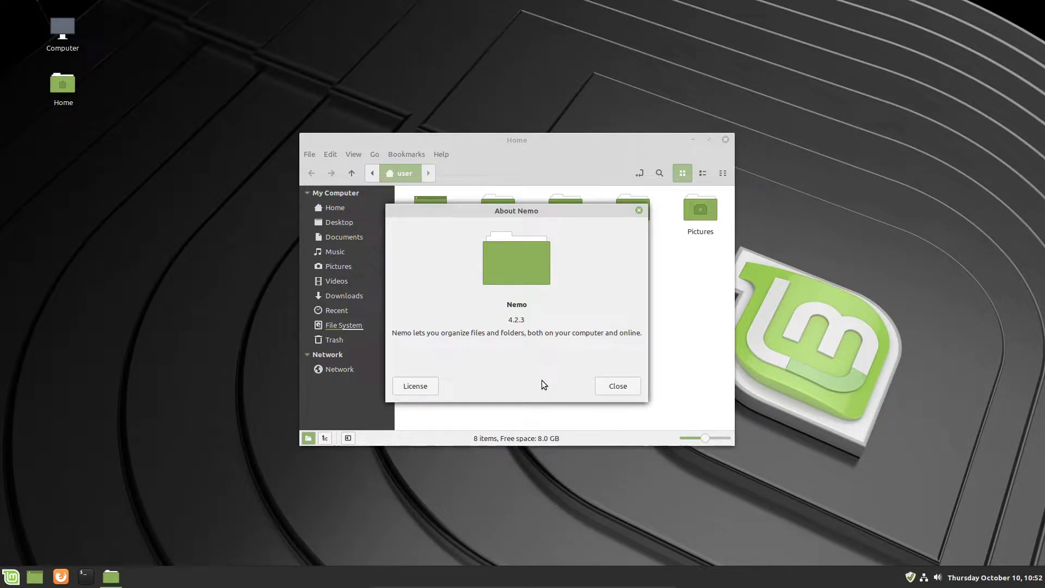
{"action": "left_click", "coordinate": [603, 387]}
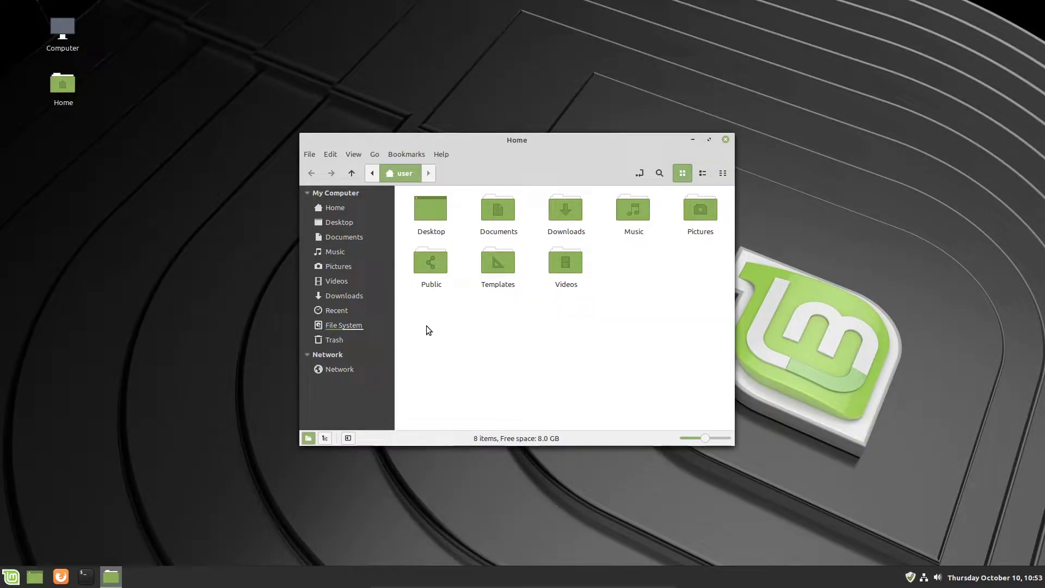
Browse the root of the file system and go through the home folder into the user folder
{"action": "left_click", "coordinate": [373, 325]}
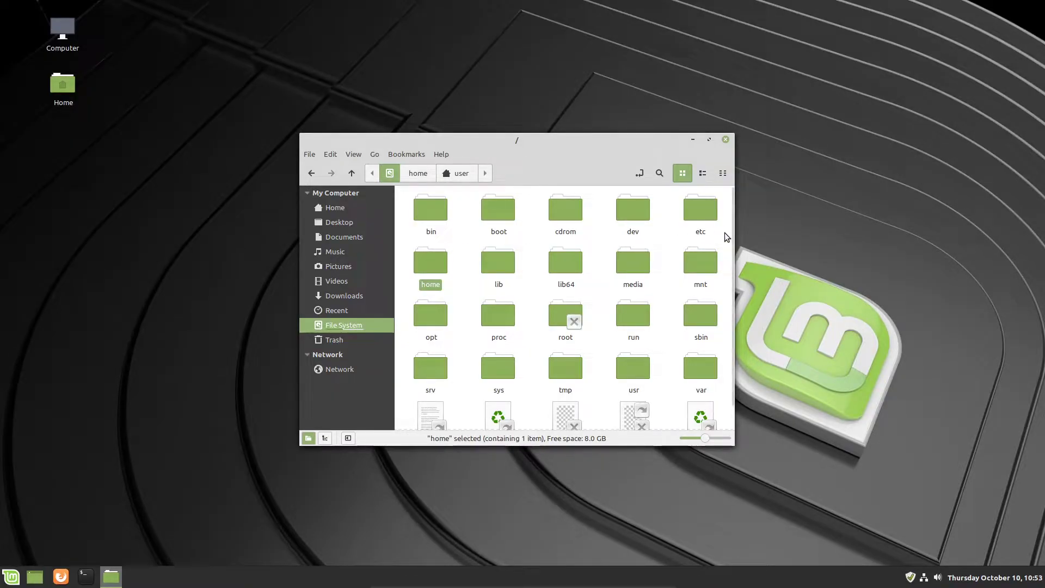
{"action": "scroll", "coordinate": [730, 234], "scroll_direction": "down", "scroll_amount": 1}
{"action": "left_click_drag", "start_coordinate": [736, 241], "coordinate": [742, 219]}
{"action": "double_click", "coordinate": [435, 265]}
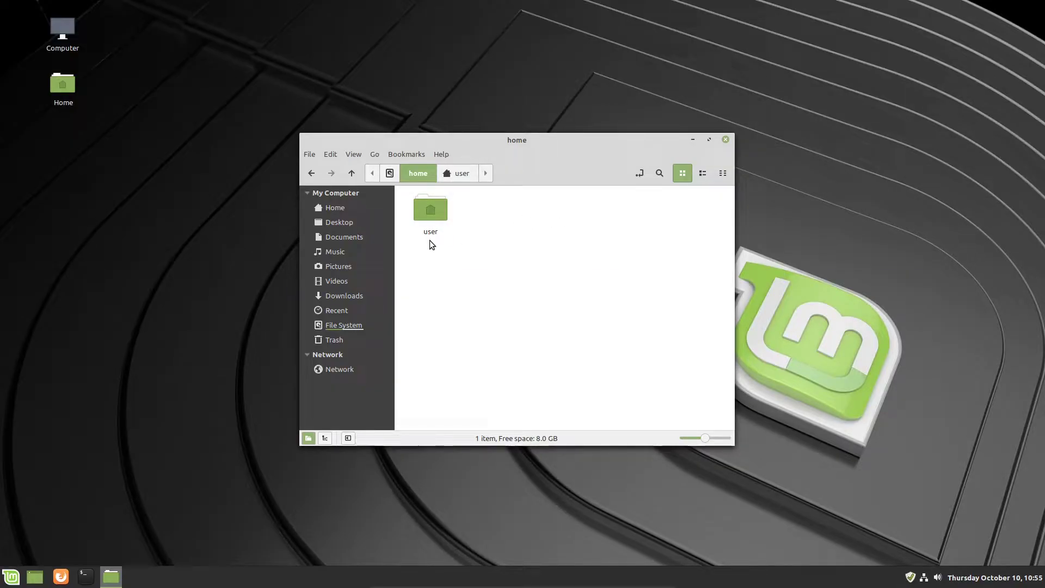
{"action": "double_click", "coordinate": [441, 212]}
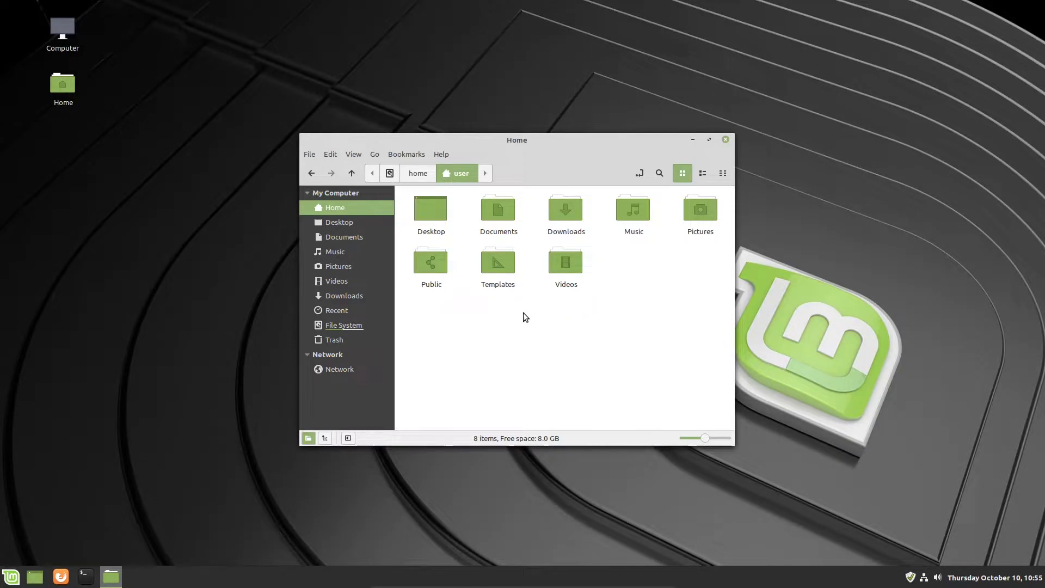
Open the file manager's online help topics, view the English Linux Mint Installation Guide, and close the browser
{"action": "left_click", "coordinate": [308, 154]}
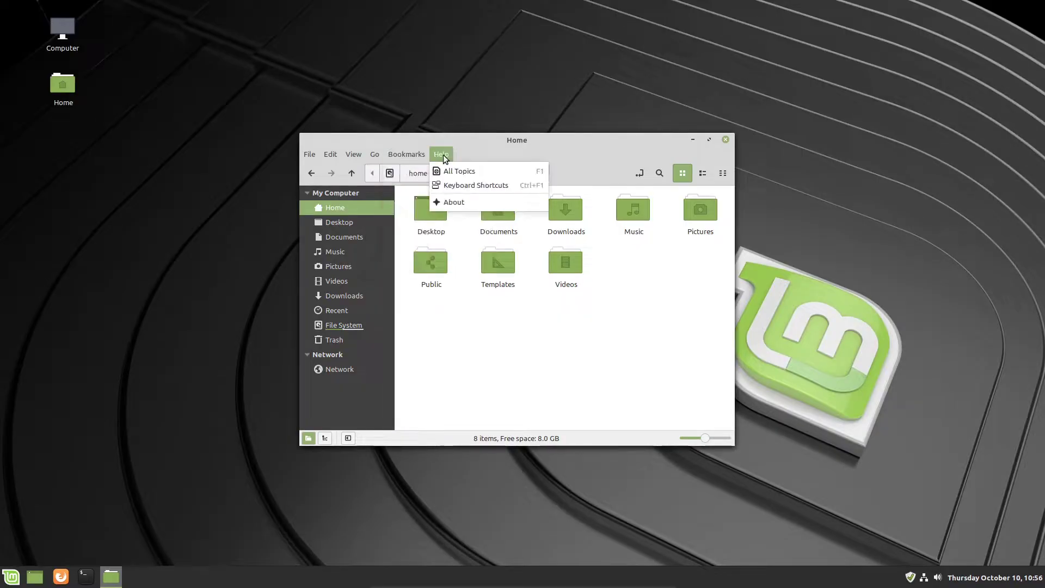
{"action": "left_click", "coordinate": [501, 171]}
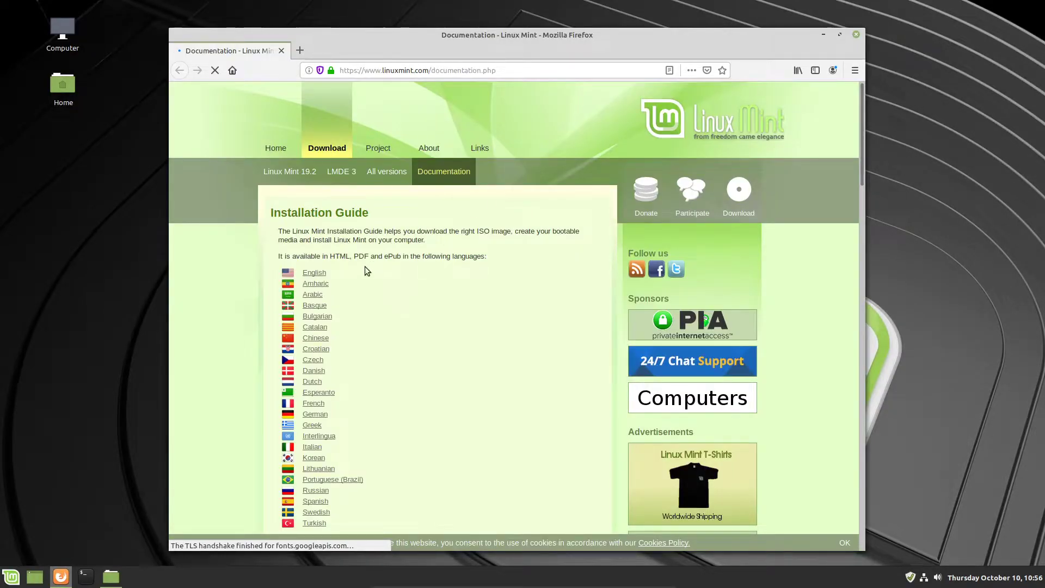
{"action": "scroll", "coordinate": [408, 310], "scroll_direction": "down", "scroll_amount": 2}
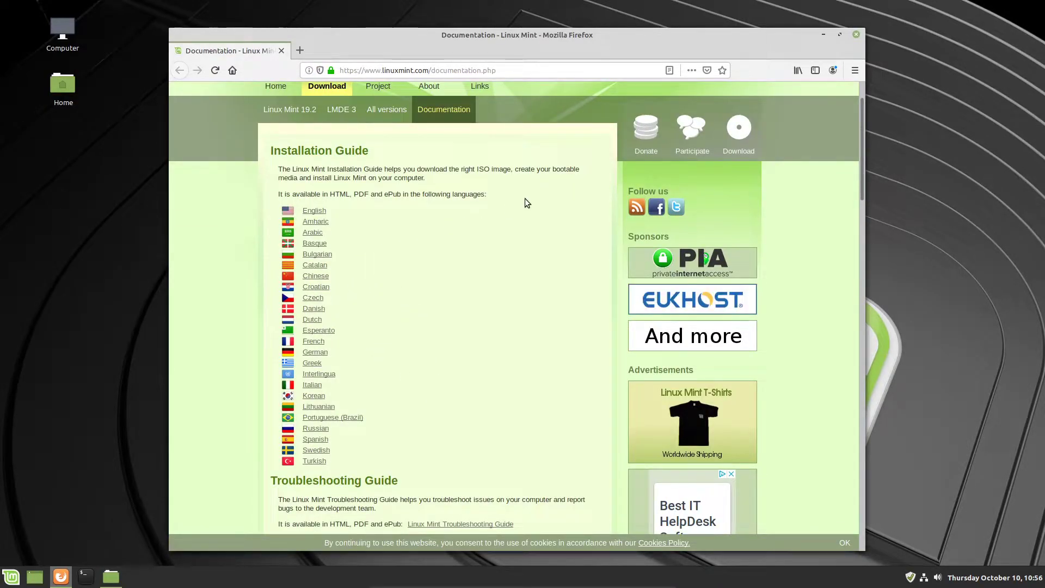
{"action": "left_click", "coordinate": [313, 211]}
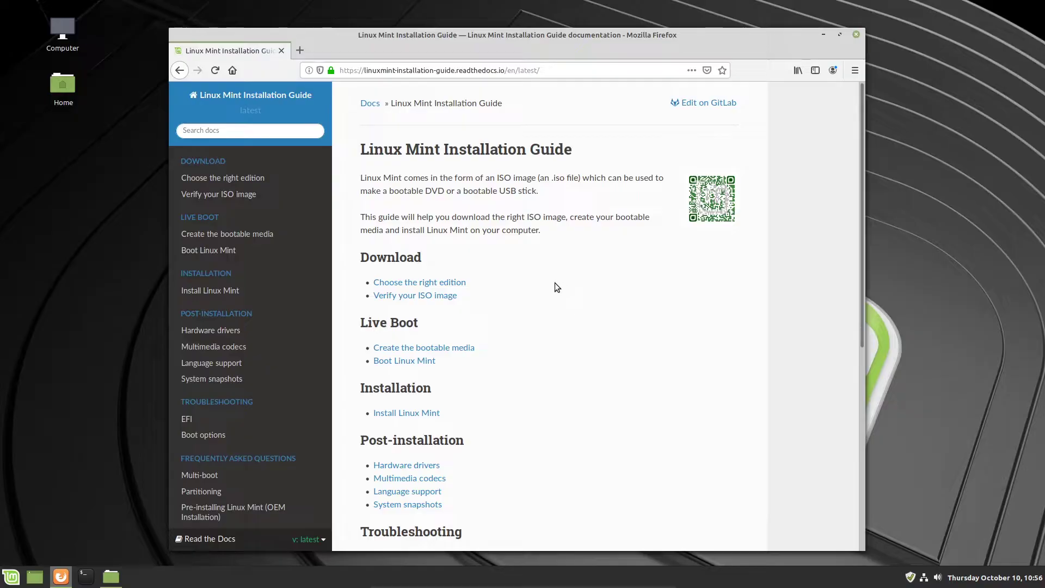
{"action": "scroll", "coordinate": [554, 283], "scroll_direction": "down", "scroll_amount": 2}
{"action": "left_click", "coordinate": [855, 34]}
Open a second tab for the Home folder and show Downloads in the first tab, ending on the Home tab
{"action": "left_click", "coordinate": [308, 155]}
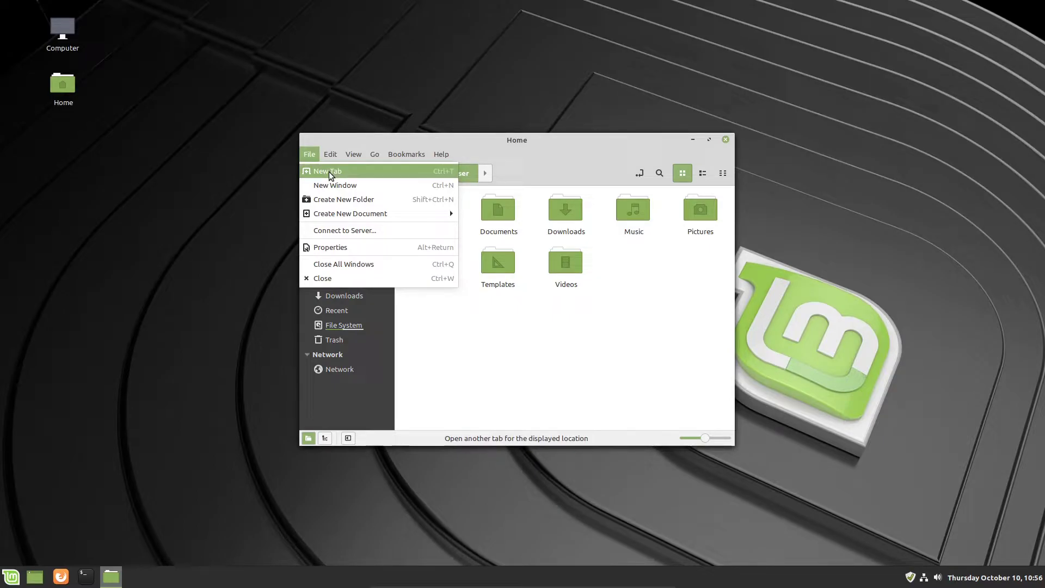
{"action": "left_click", "coordinate": [330, 173]}
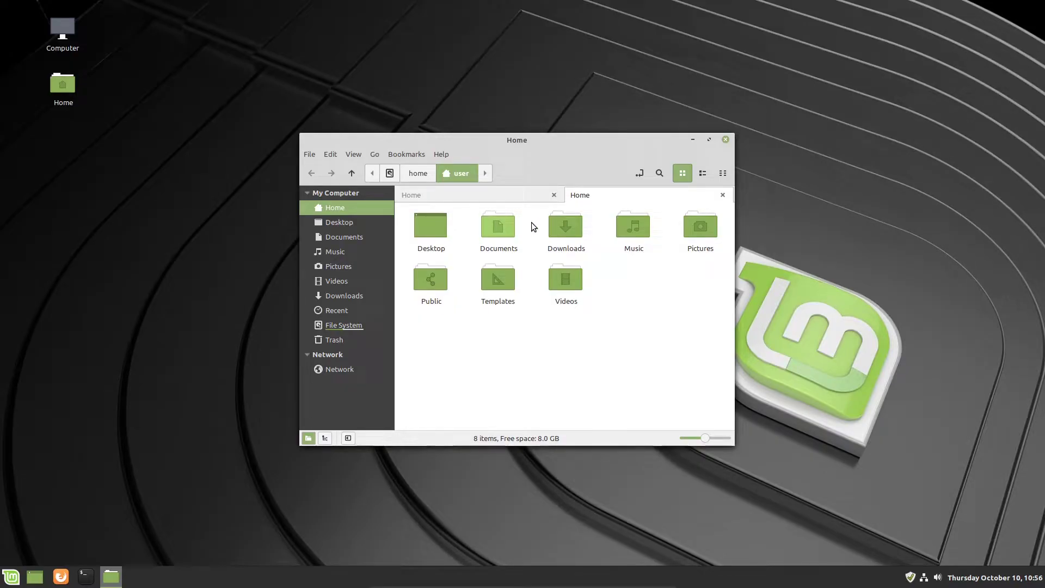
{"action": "left_click", "coordinate": [512, 197]}
{"action": "double_click", "coordinate": [563, 231]}
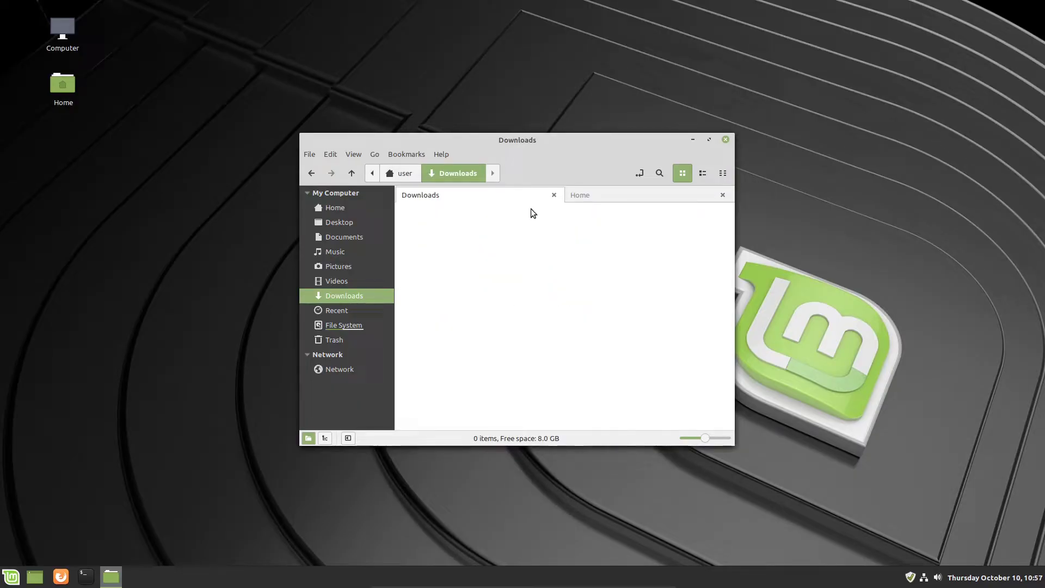
{"action": "left_click", "coordinate": [607, 194]}
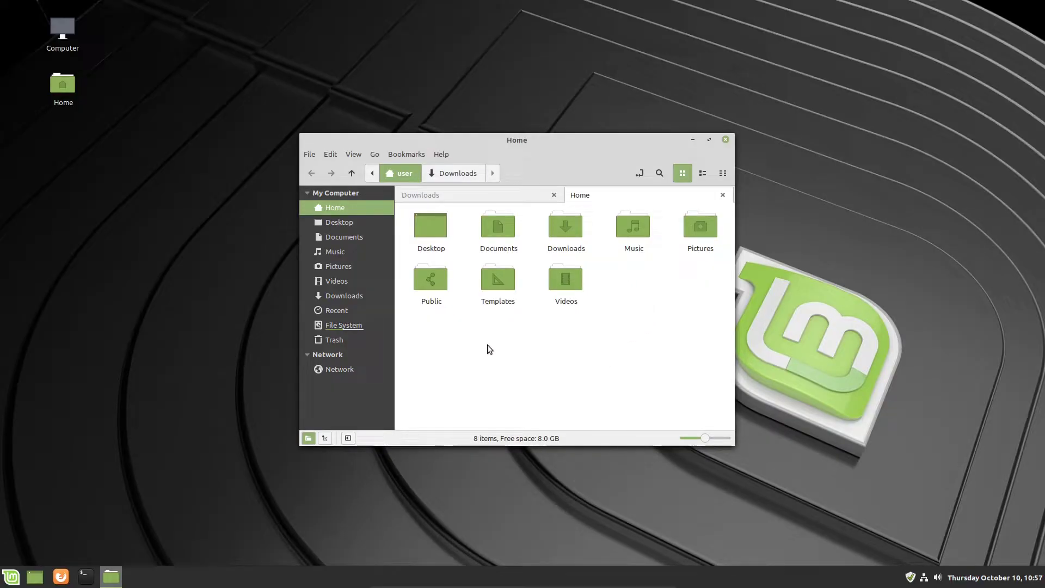
Create a new folder named "Folder 1" in the Home folder
{"action": "left_click", "coordinate": [306, 156]}
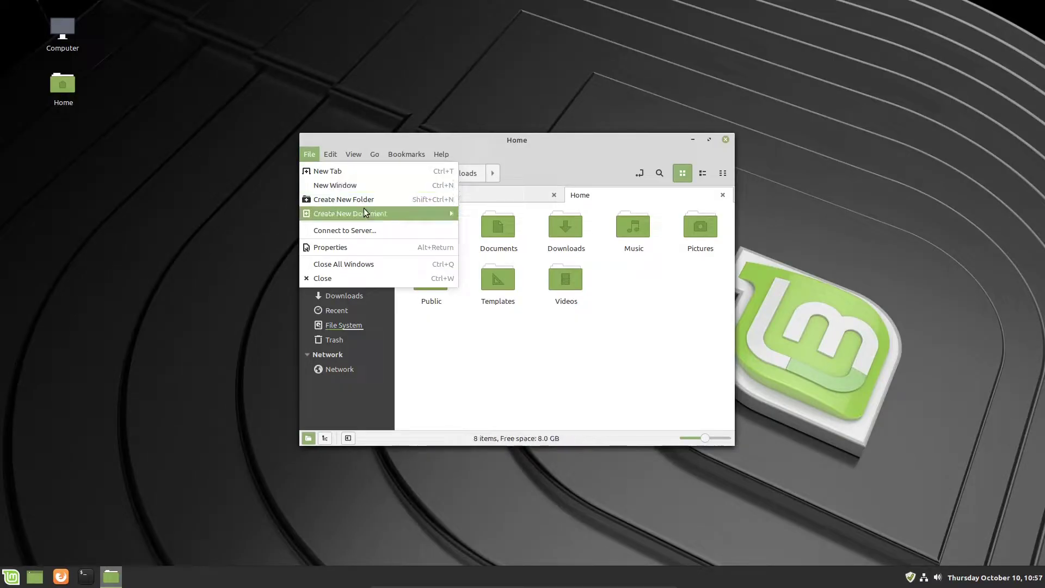
{"action": "mouse_move", "coordinate": [363, 212]}
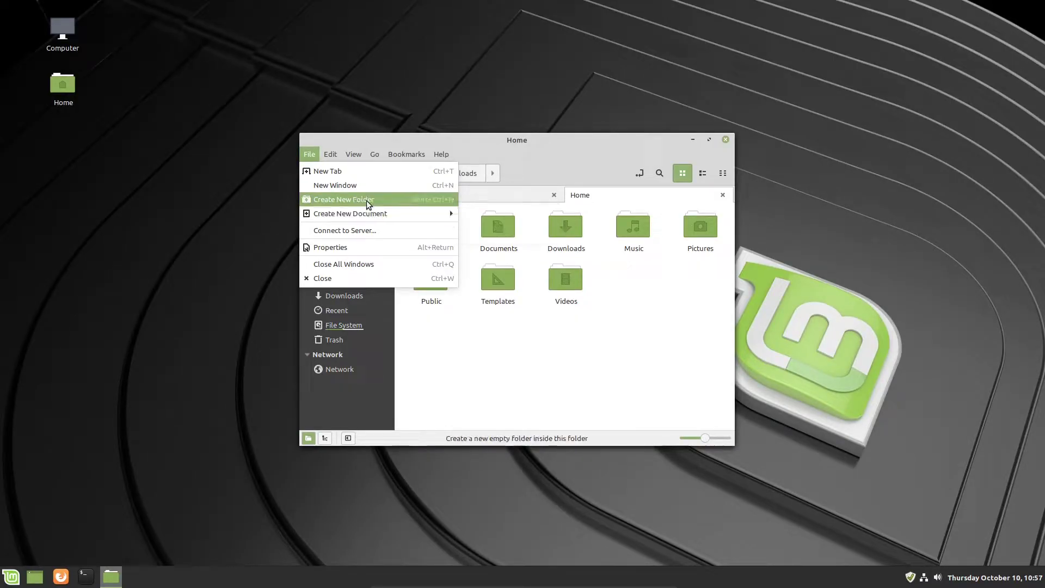
{"action": "left_click", "coordinate": [367, 201]}
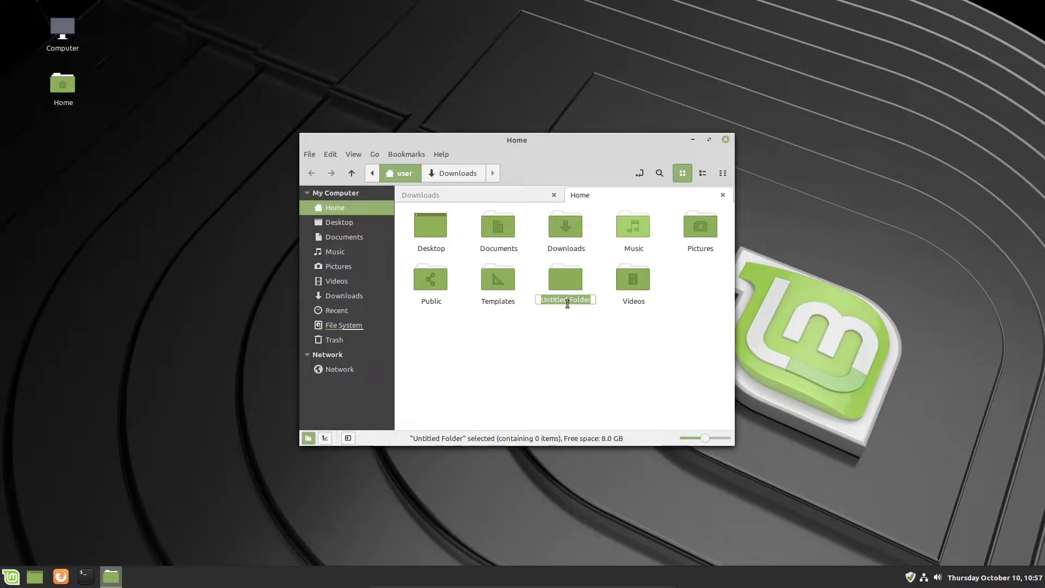
{"action": "key", "text": "Return"}
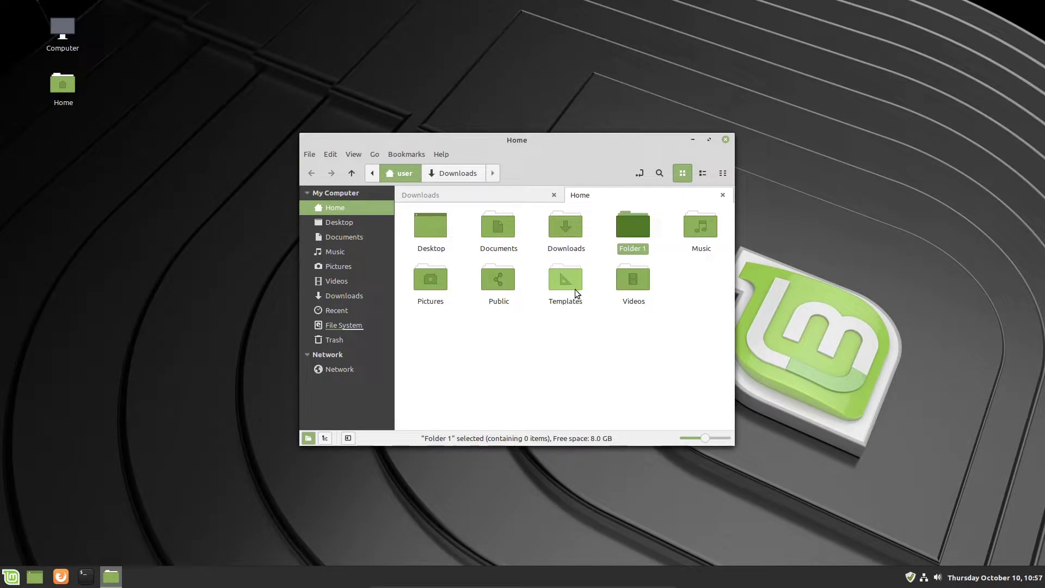
{"action": "left_click", "coordinate": [536, 320]}
Show the Network location in the second tab and close that tab
{"action": "left_click", "coordinate": [349, 155]}
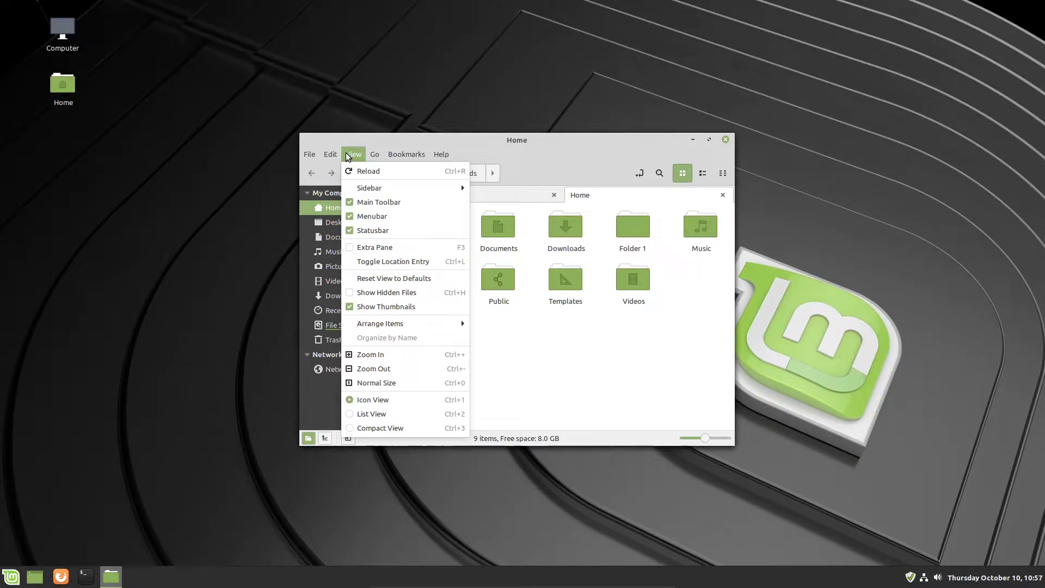
{"action": "left_click", "coordinate": [351, 155]}
{"action": "left_click", "coordinate": [375, 155]}
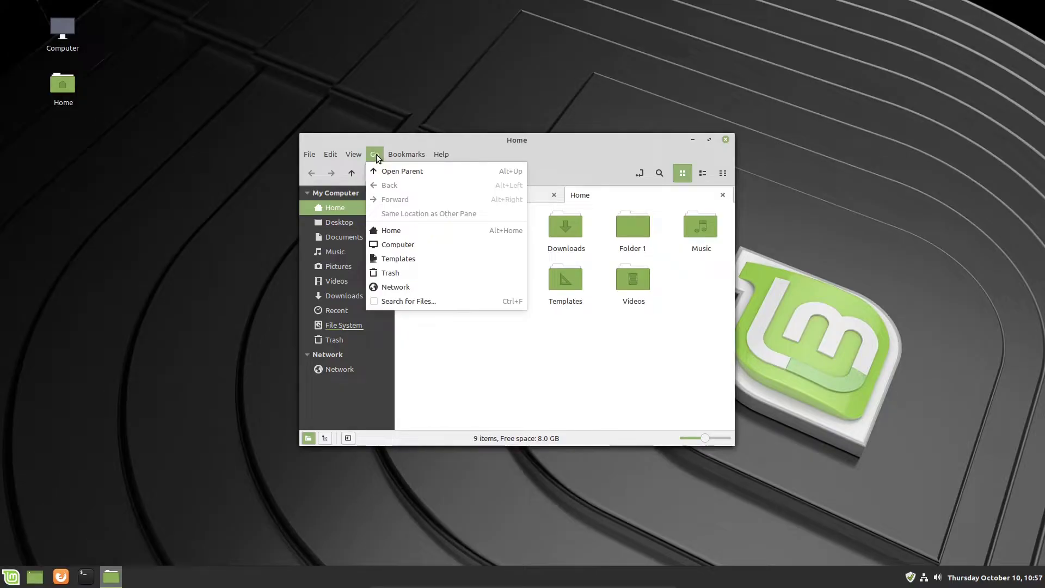
{"action": "mouse_move", "coordinate": [402, 155]}
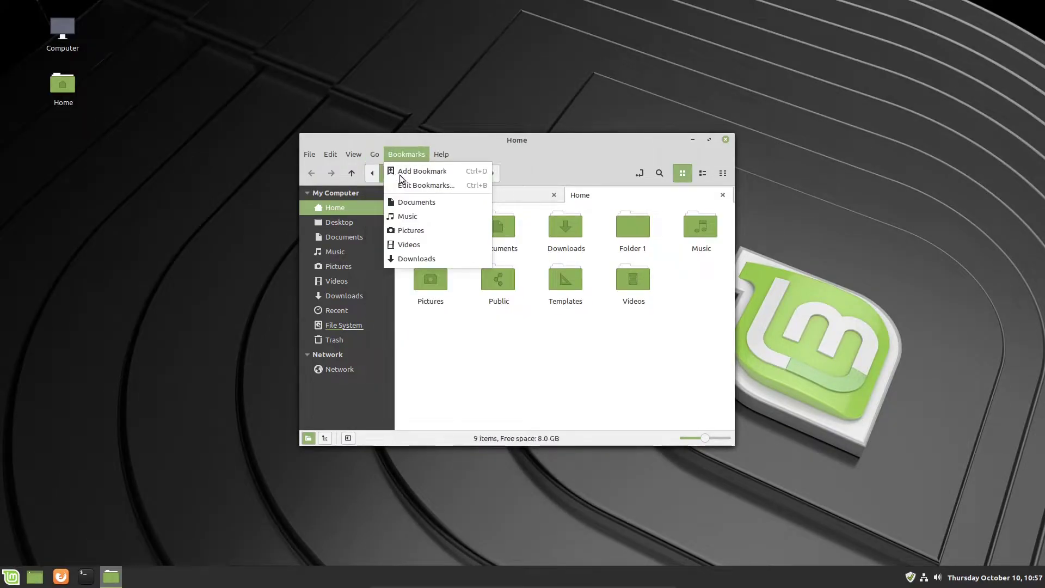
{"action": "mouse_move", "coordinate": [368, 156]}
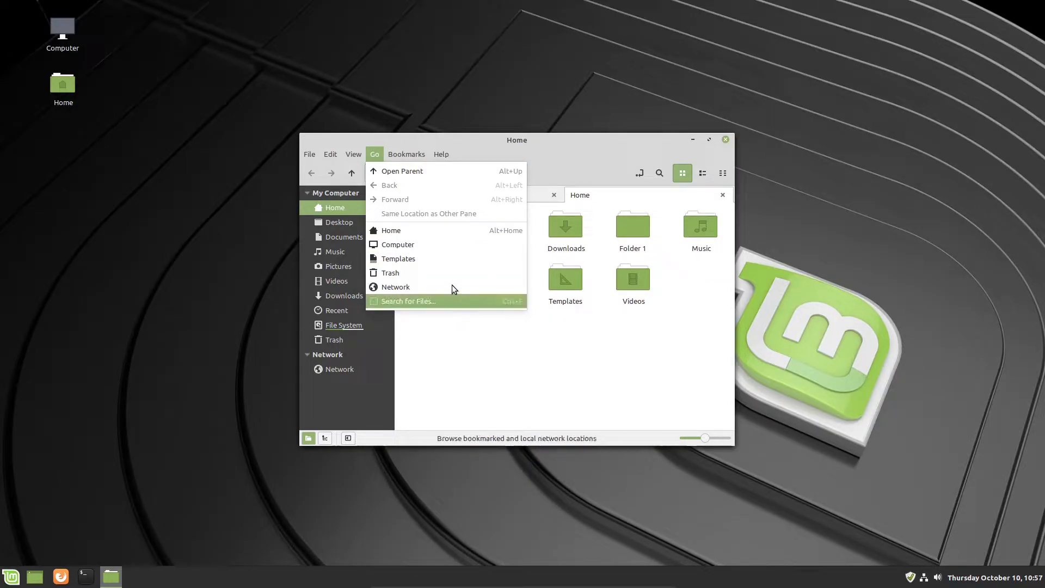
{"action": "left_click", "coordinate": [410, 288]}
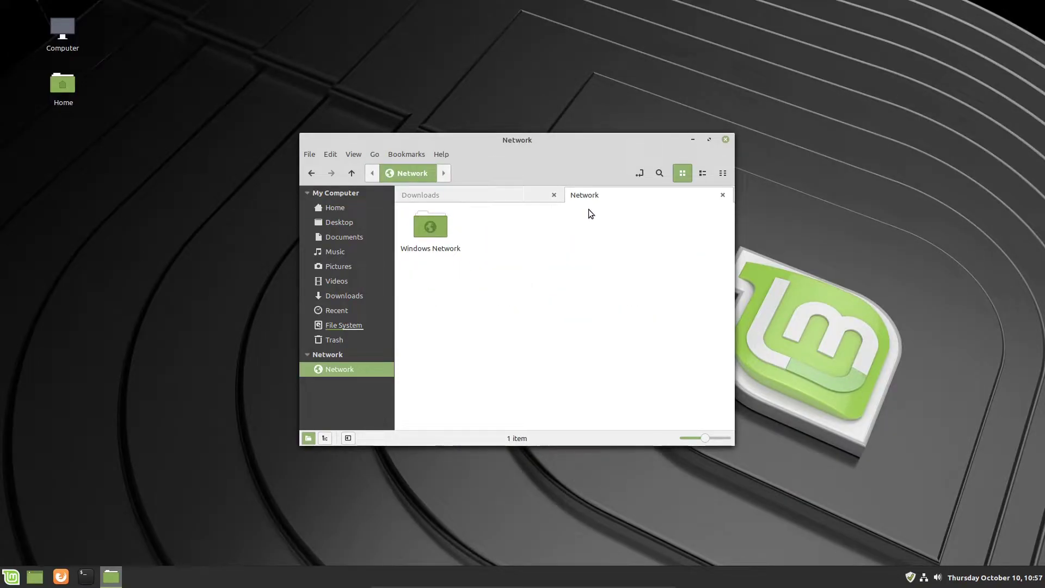
{"action": "left_click", "coordinate": [723, 195]}
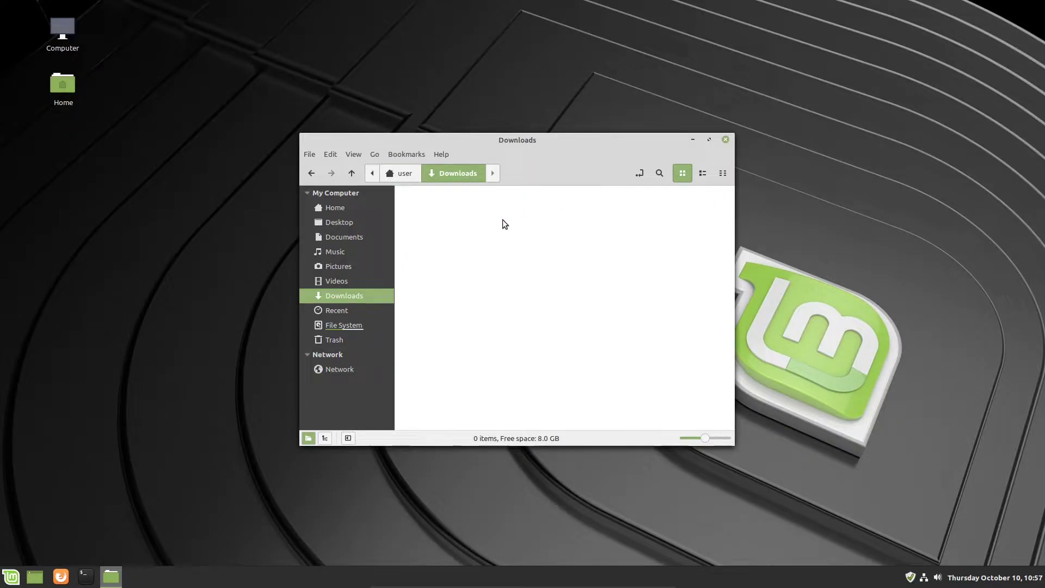
Create an empty document named "Test document" in the Home folder
{"action": "left_click", "coordinate": [359, 210]}
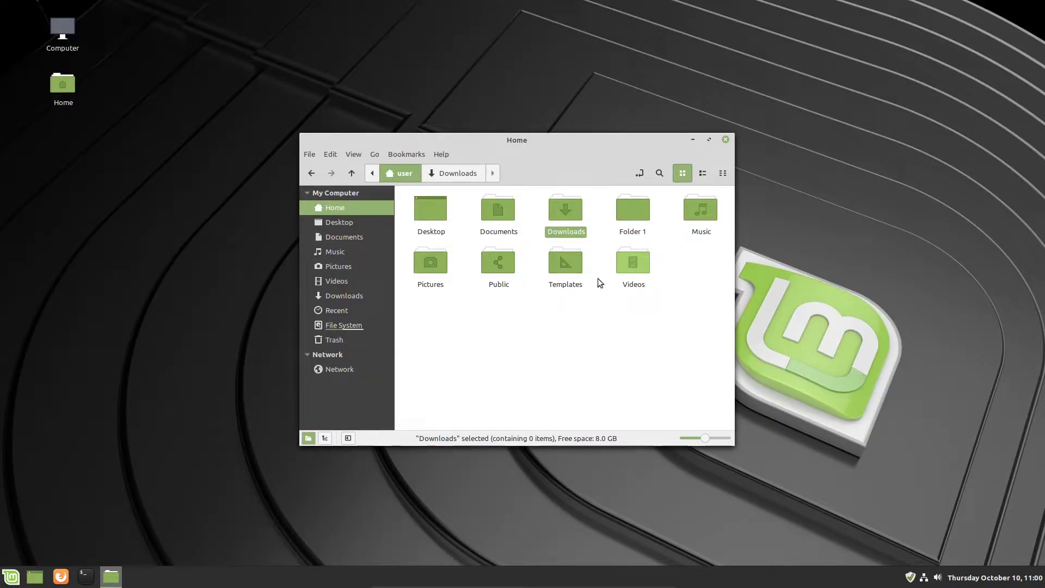
{"action": "right_click", "coordinate": [577, 317]}
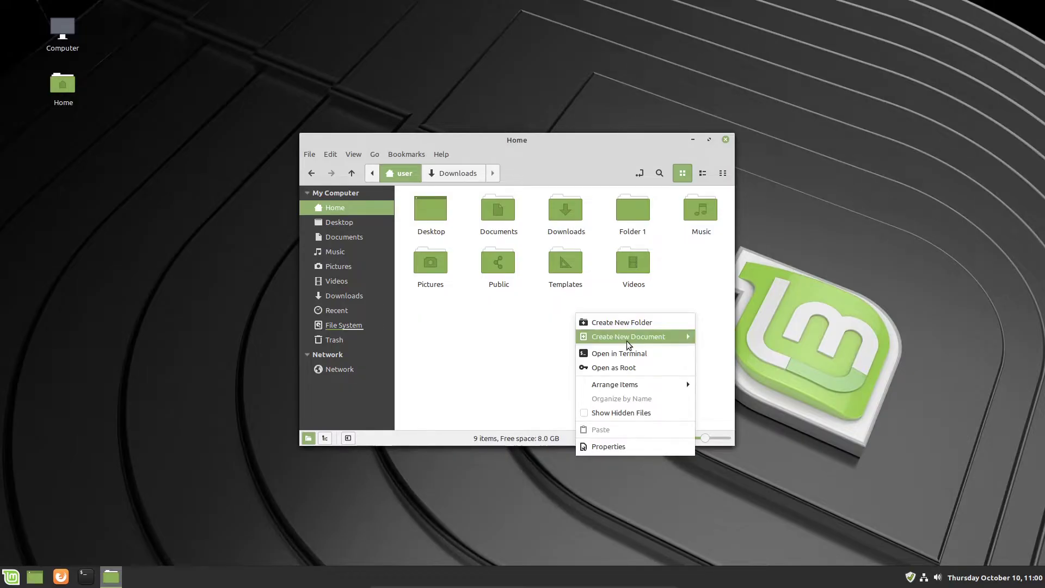
{"action": "mouse_move", "coordinate": [686, 337]}
{"action": "left_click", "coordinate": [717, 352]}
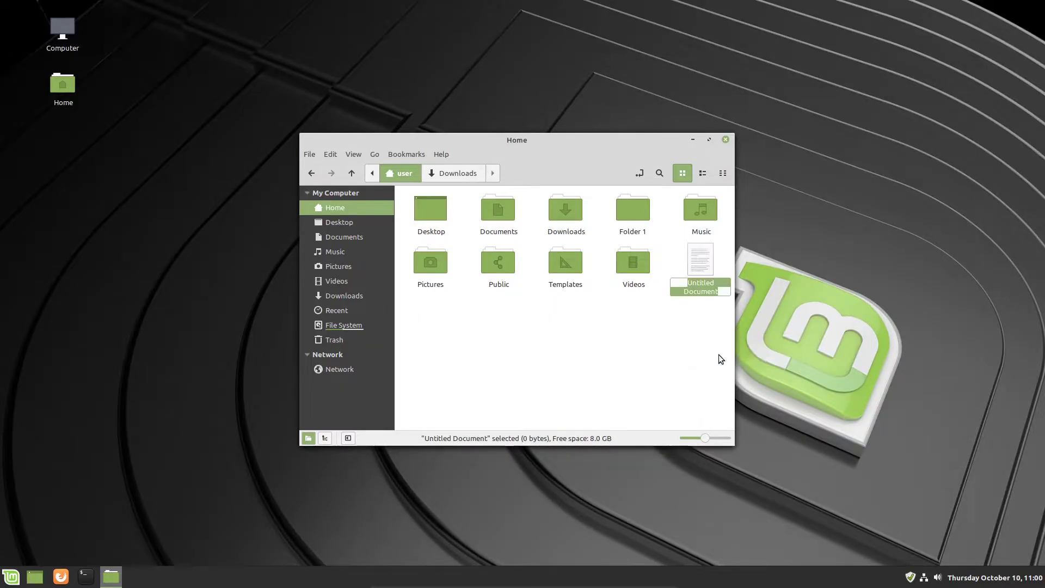
{"action": "type", "text": "Test"}
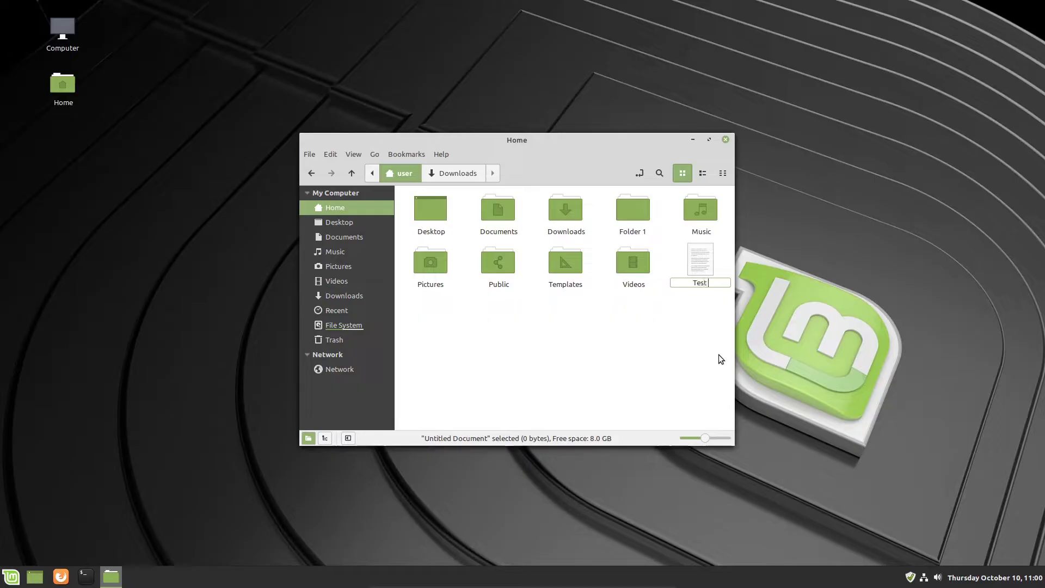
{"action": "type", "text": " document"}
{"action": "key", "text": "Return"}
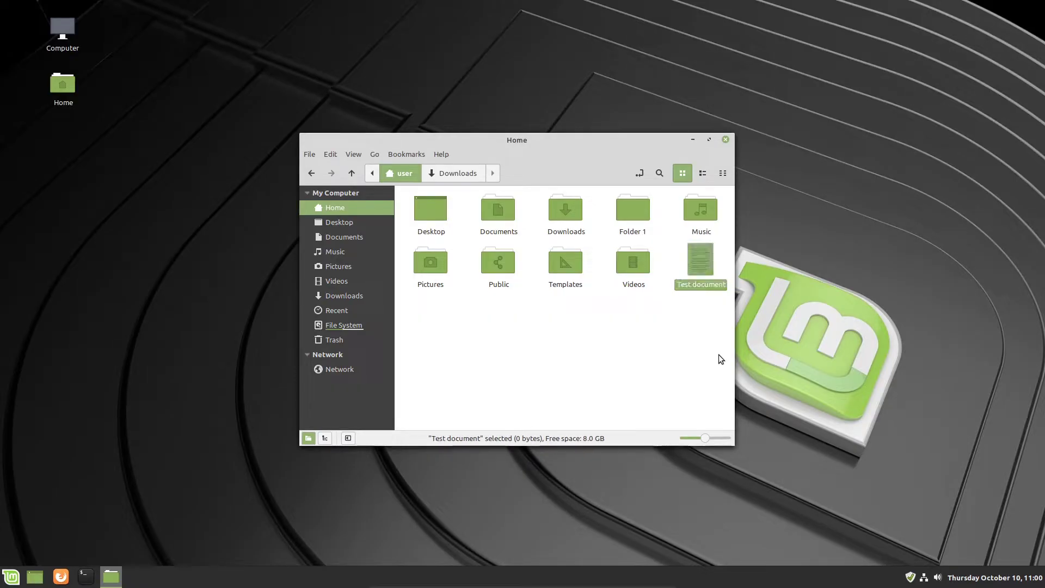
Write "Hello!" in Test document, save it, and close the text editor
{"action": "double_click", "coordinate": [704, 259]}
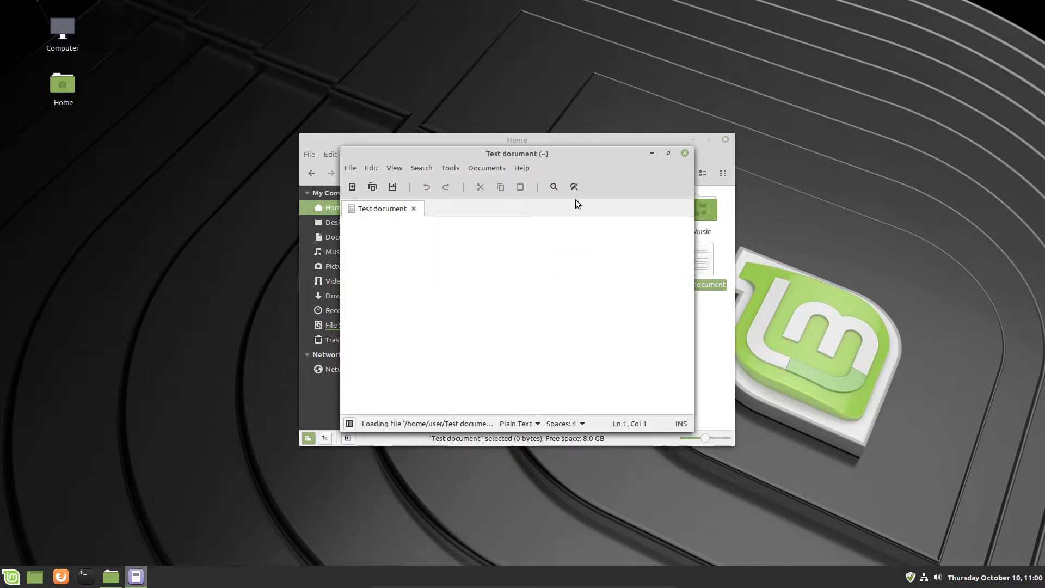
{"action": "left_click_drag", "start_coordinate": [564, 156], "coordinate": [744, 250]}
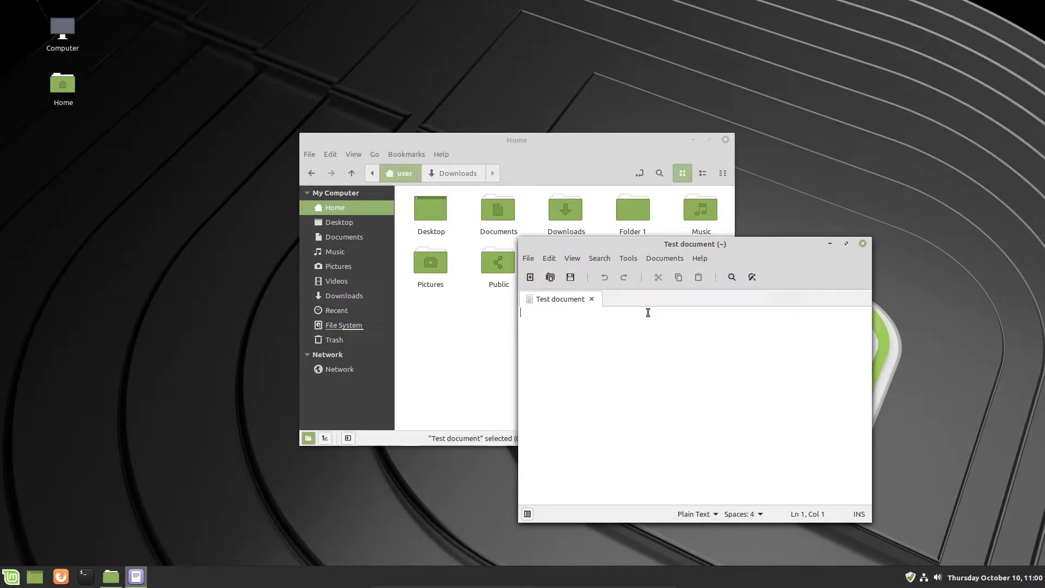
{"action": "type", "text": "Hello!"}
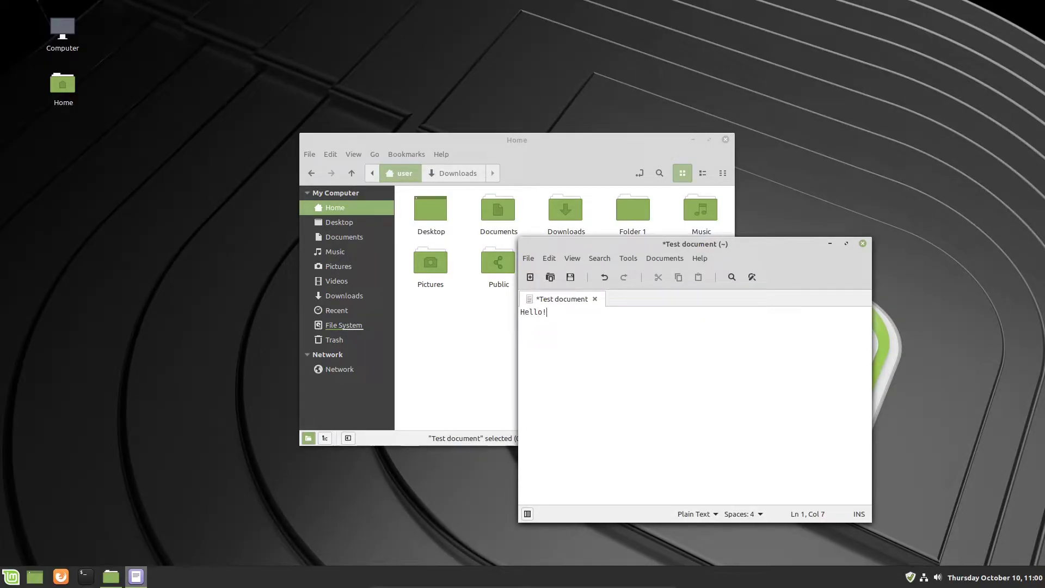
{"action": "left_click", "coordinate": [570, 277]}
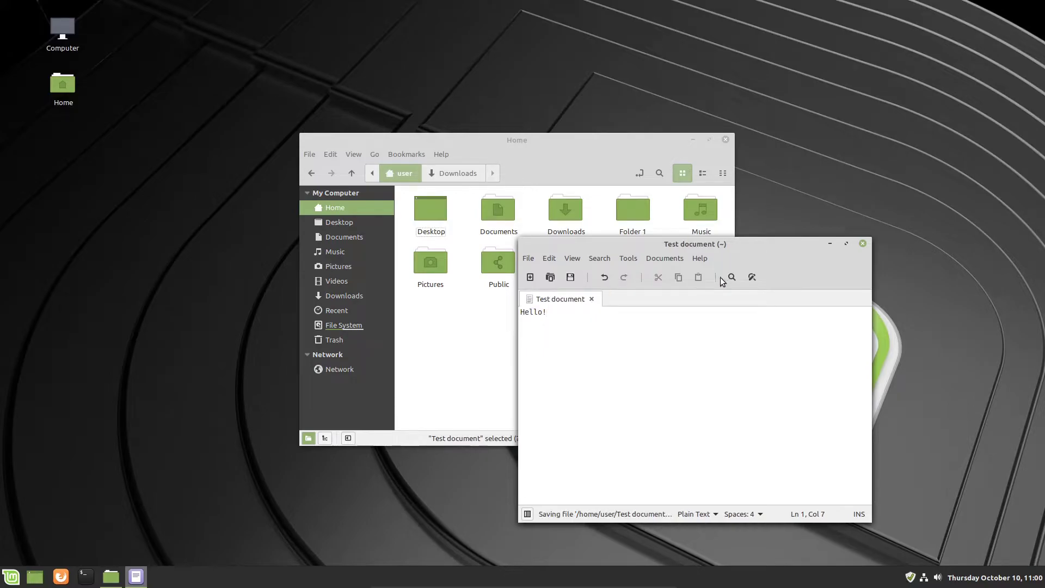
{"action": "left_click", "coordinate": [864, 244]}
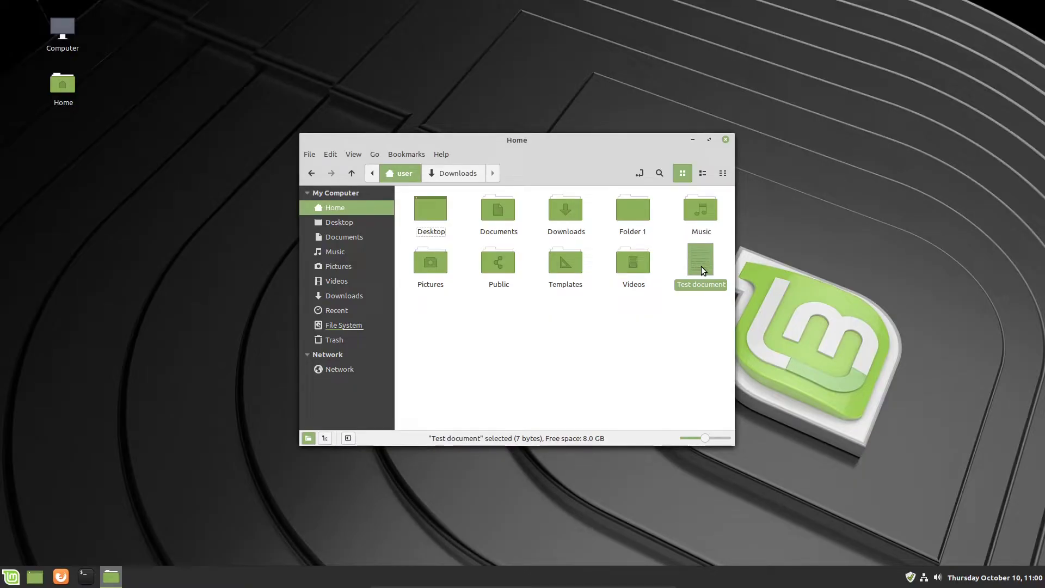
Move Test document from the Home folder into the Documents folder and view its properties there
{"action": "left_click_drag", "start_coordinate": [700, 267], "coordinate": [502, 219]}
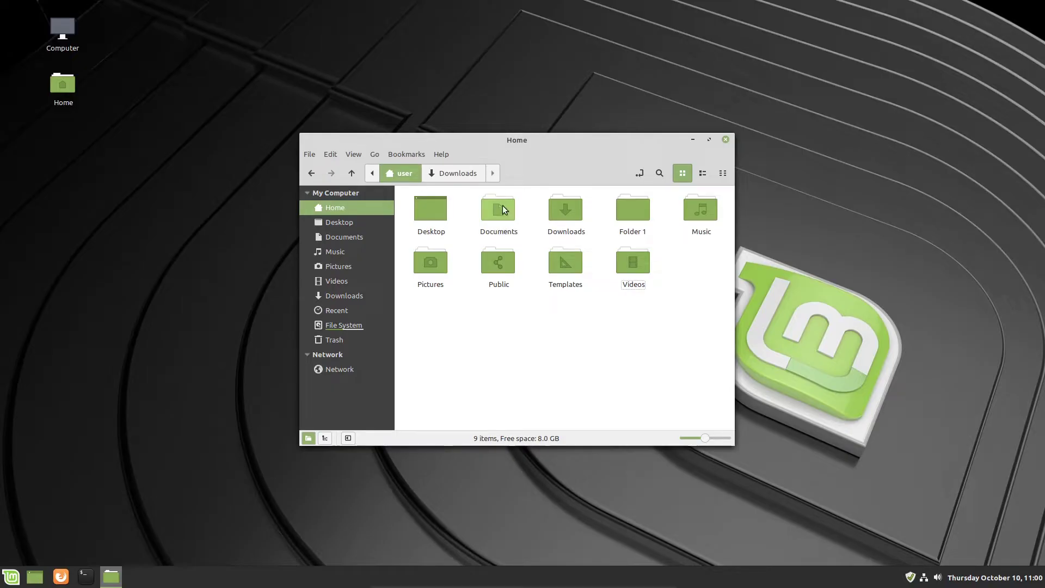
{"action": "double_click", "coordinate": [505, 213]}
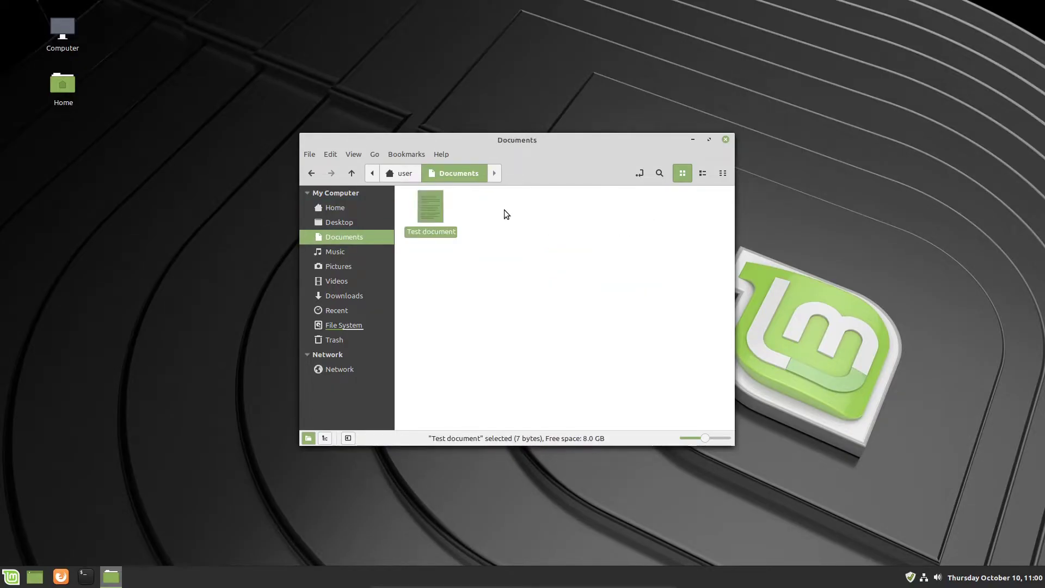
{"action": "right_click", "coordinate": [435, 210]}
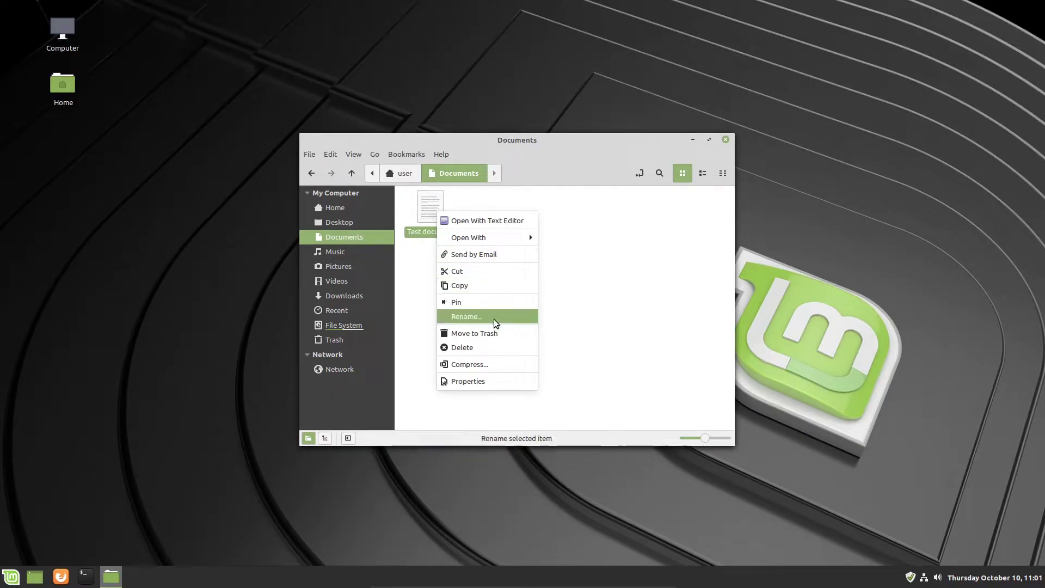
{"action": "left_click", "coordinate": [491, 383]}
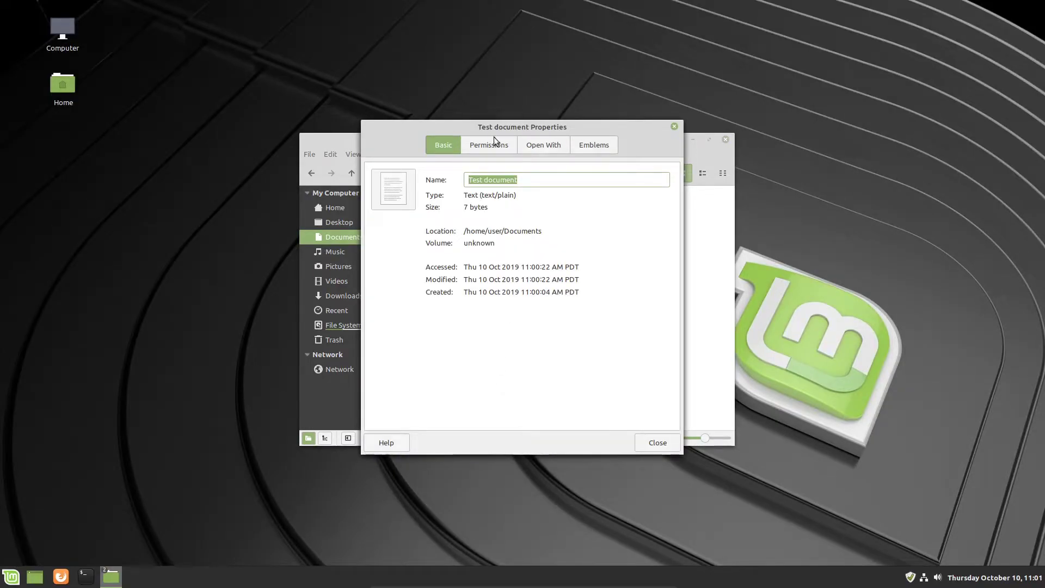
{"action": "left_click", "coordinate": [674, 126]}
Move Test document back to the Home folder, and move Folder 1 into the Documents folder
{"action": "left_click_drag", "start_coordinate": [429, 212], "coordinate": [358, 207]}
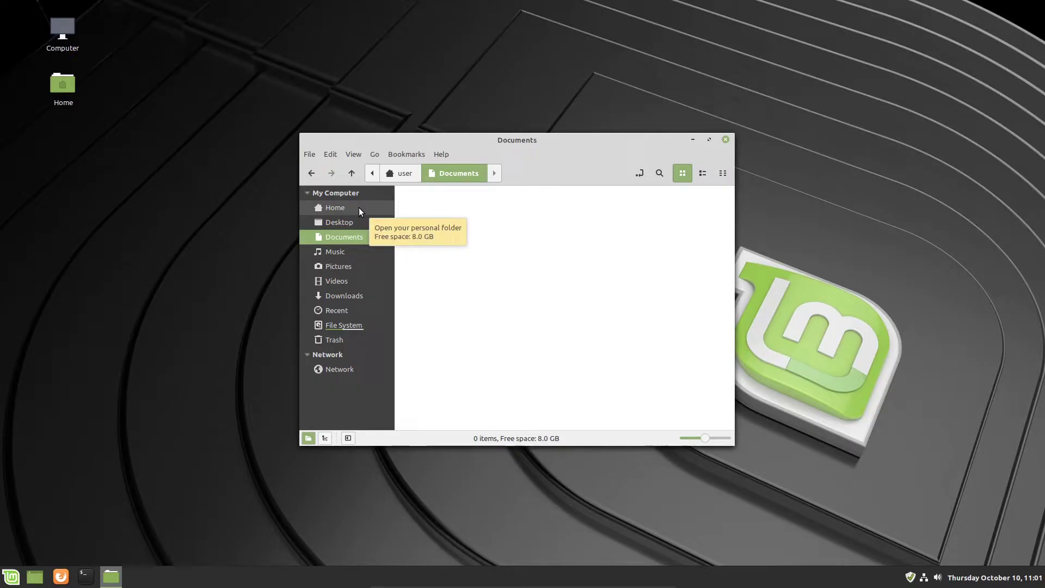
{"action": "left_click", "coordinate": [358, 208]}
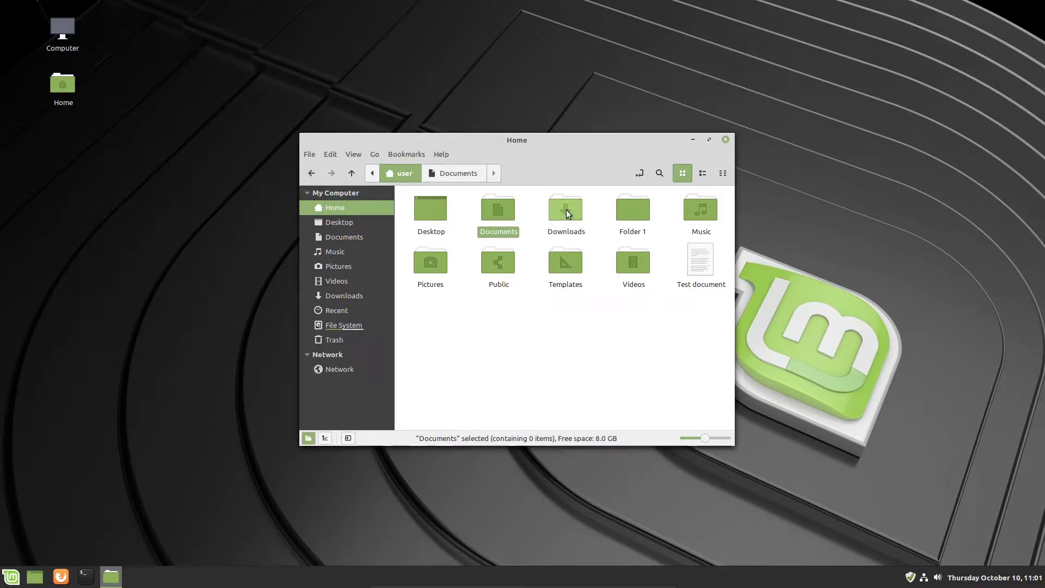
{"action": "left_click_drag", "start_coordinate": [638, 212], "coordinate": [497, 211]}
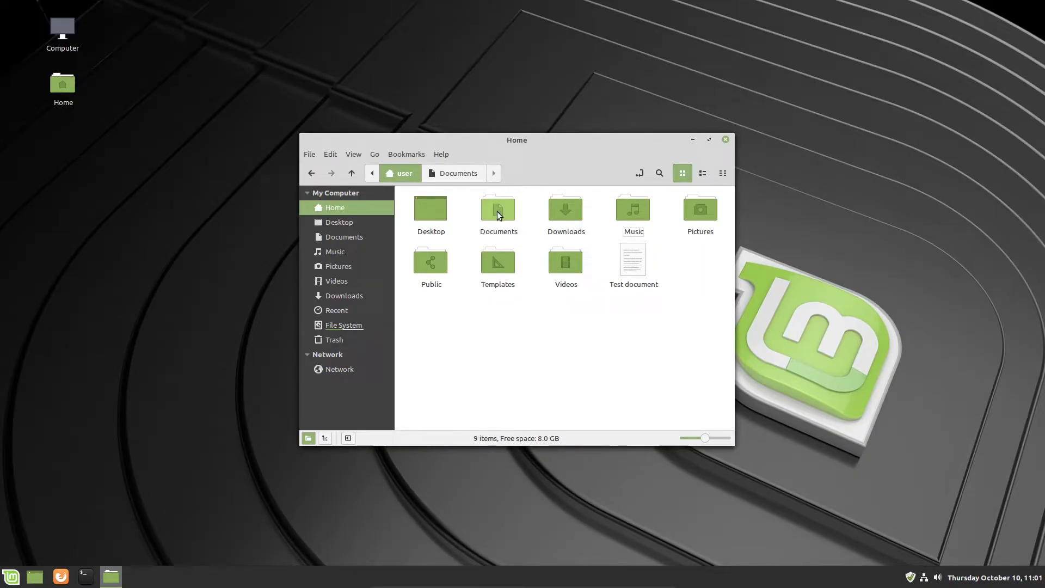
{"action": "left_click", "coordinate": [497, 211]}
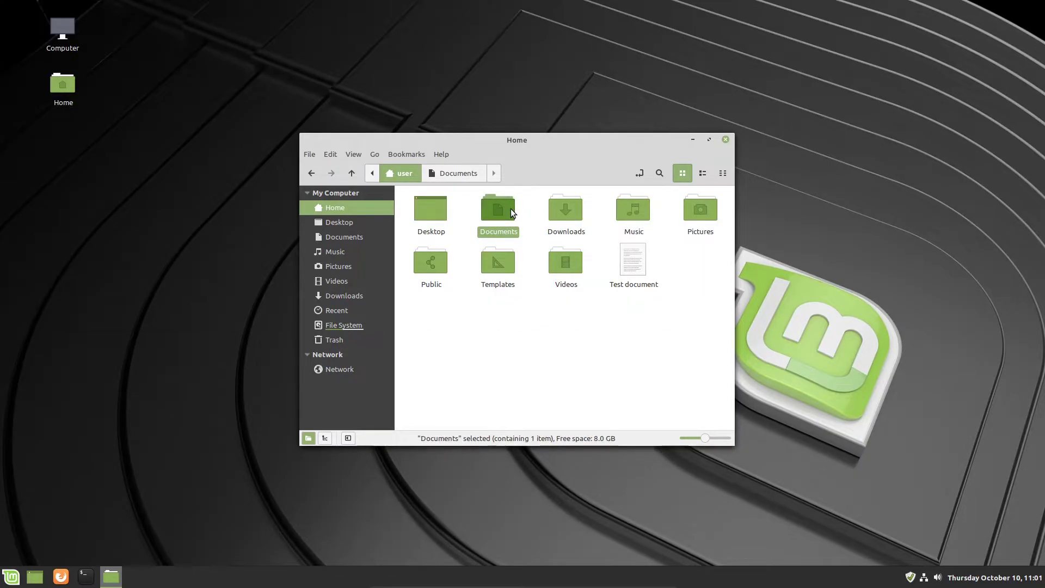
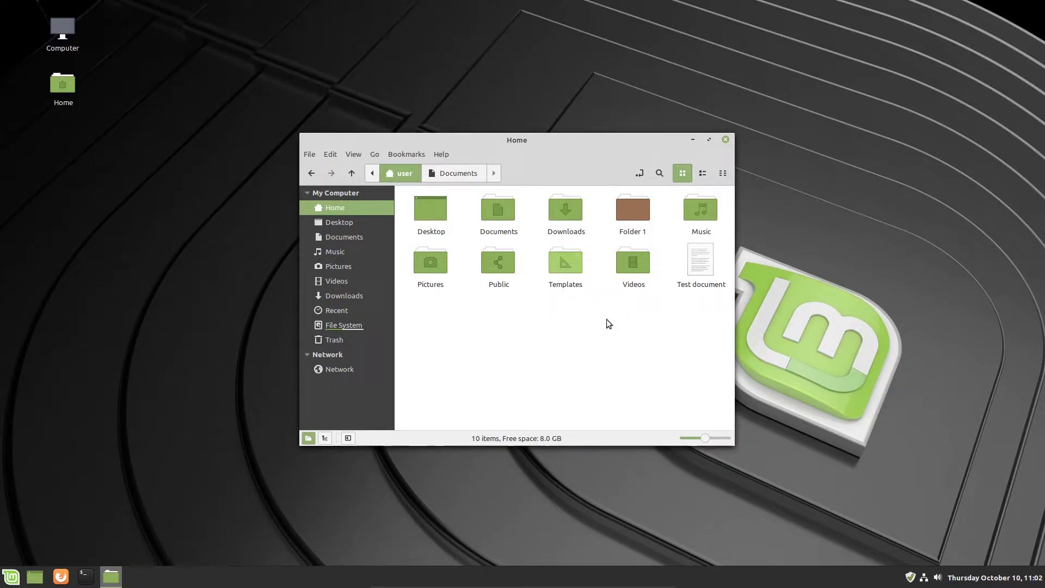
Create a folder named "Business stuff" in the Home folder and change its color to purple
{"action": "right_click", "coordinate": [611, 344]}
{"action": "left_click", "coordinate": [647, 355]}
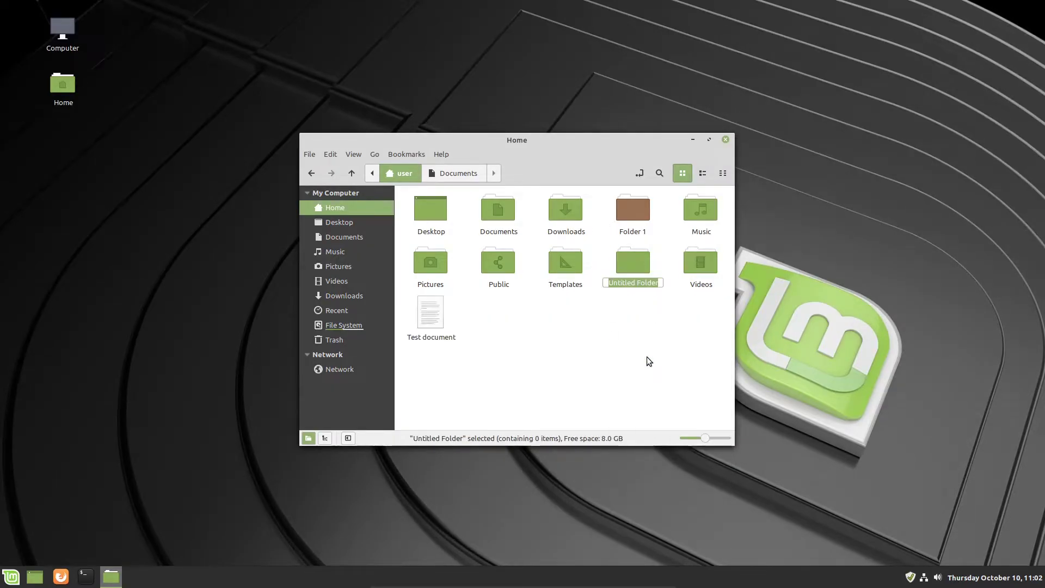
{"action": "type", "text": "Business stuff"}
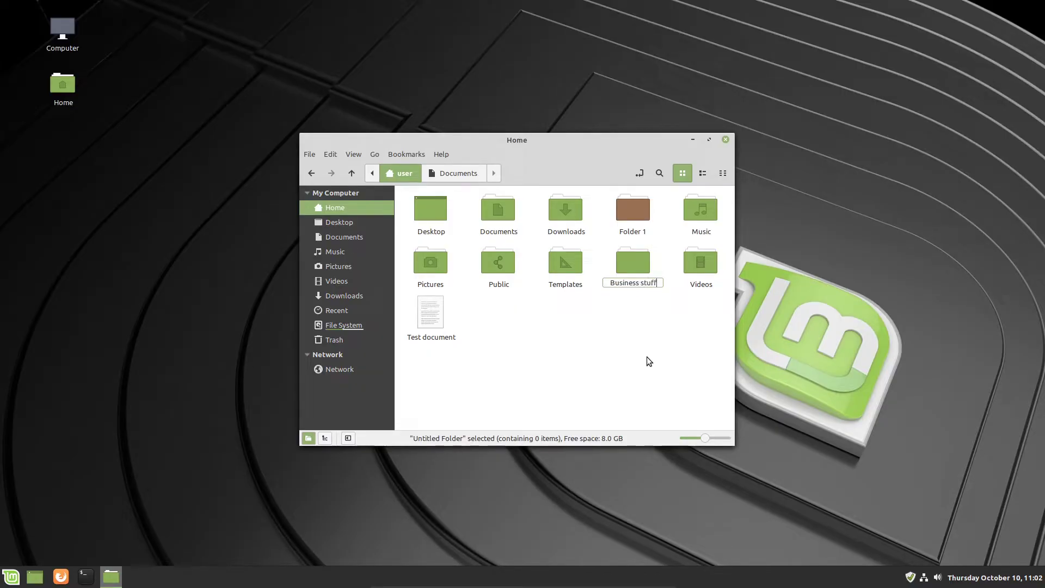
{"action": "key", "text": "Return"}
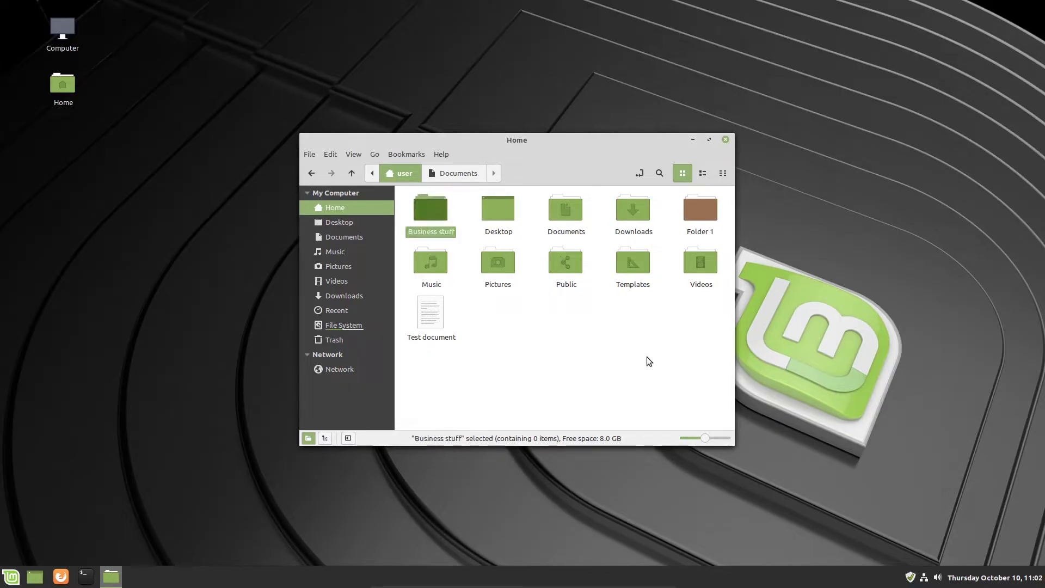
{"action": "left_click", "coordinate": [583, 325]}
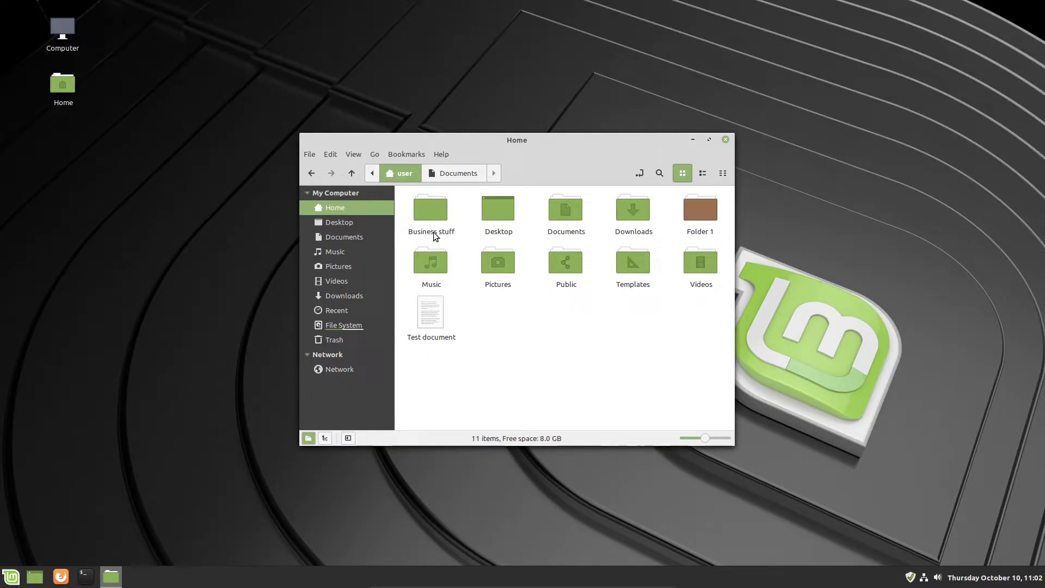
{"action": "right_click", "coordinate": [435, 214]}
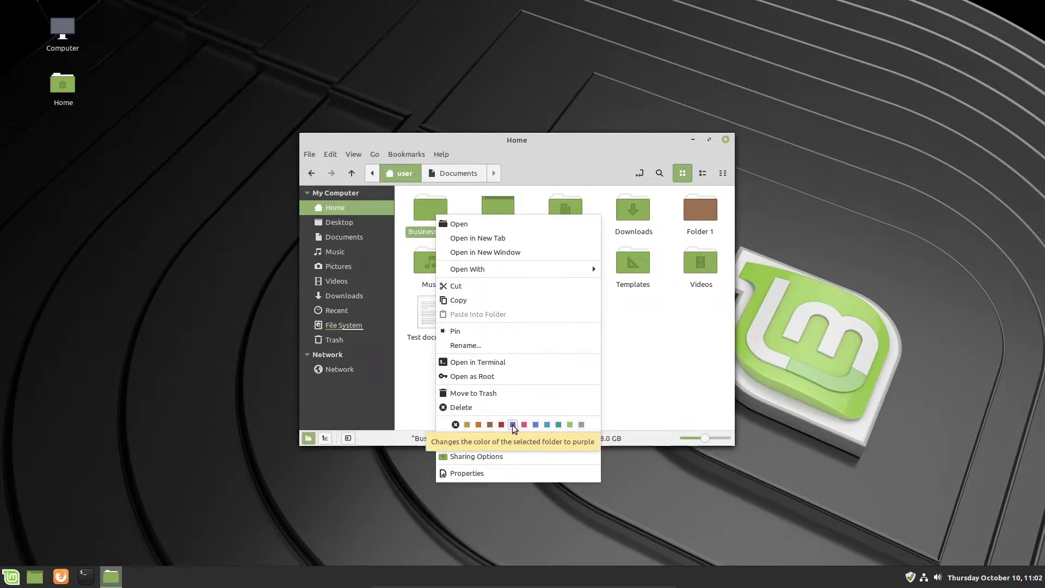
{"action": "left_click", "coordinate": [513, 425]}
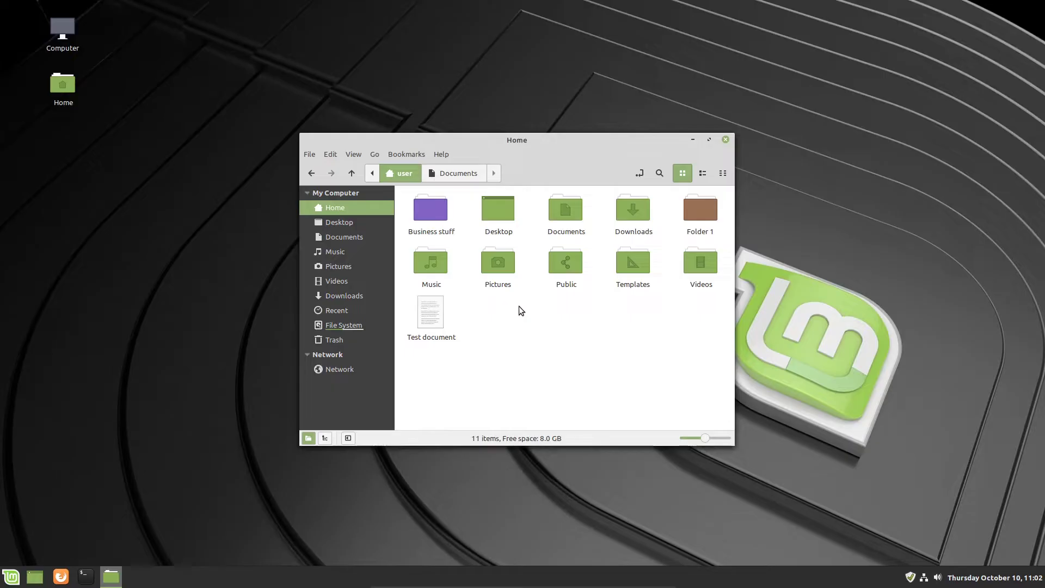
Create another folder named "Business reports" in the Home folder
{"action": "right_click", "coordinate": [553, 326]}
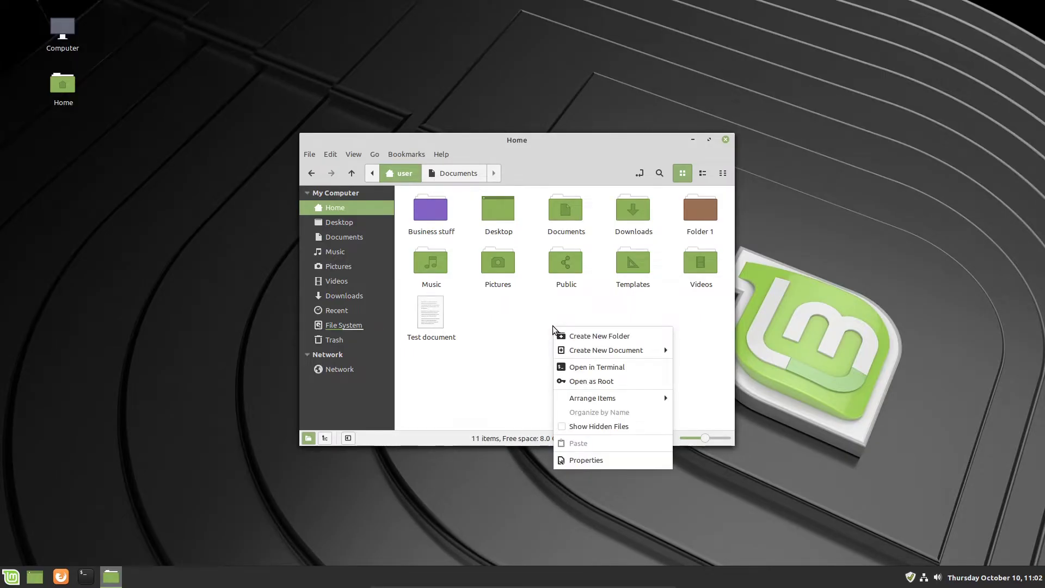
{"action": "left_click", "coordinate": [586, 337]}
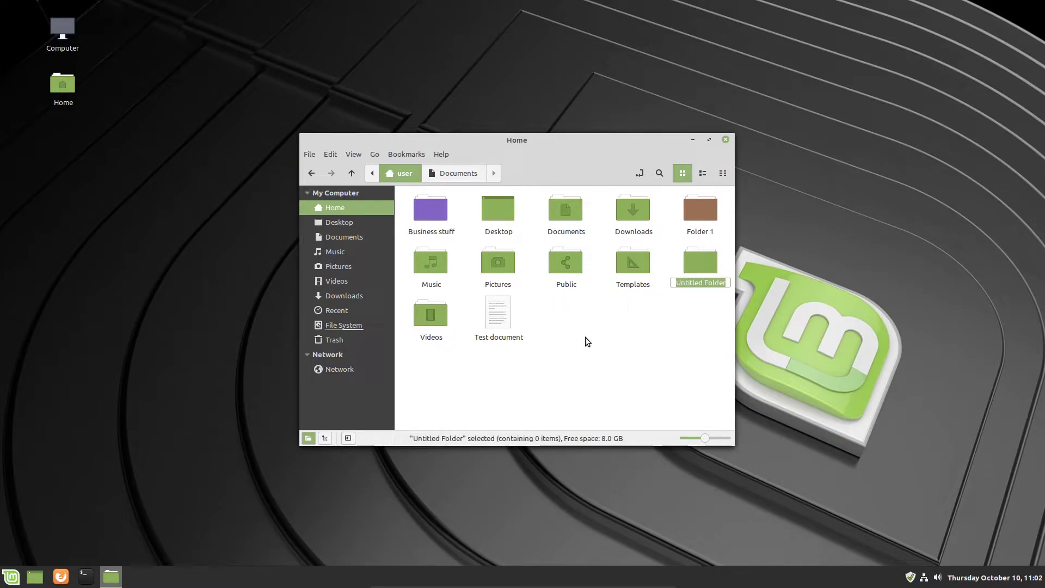
{"action": "type", "text": "Business reports"}
{"action": "key", "text": "Return"}
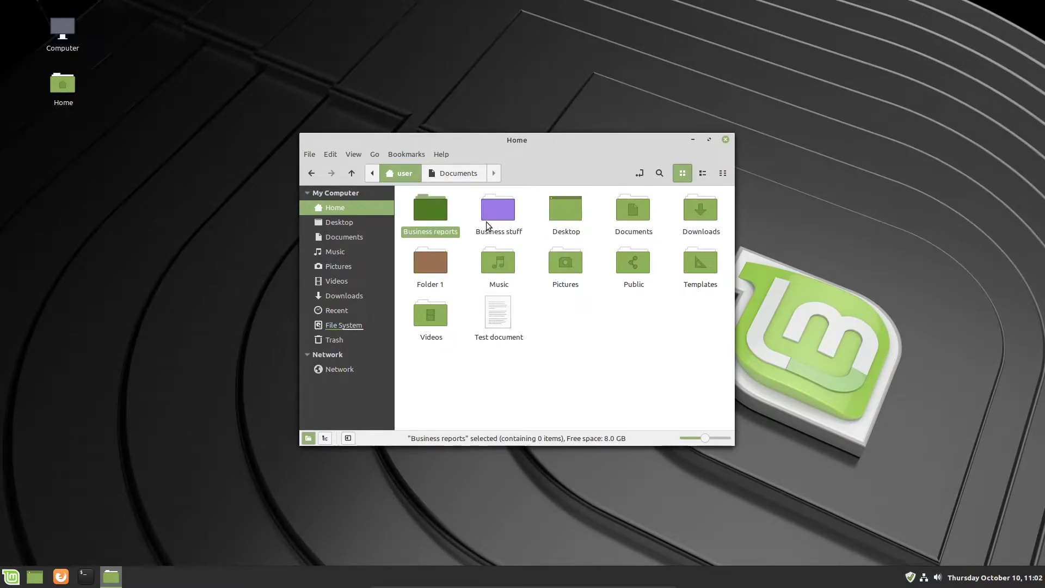
Change the color of the Business reports folder to purple
{"action": "right_click", "coordinate": [440, 214]}
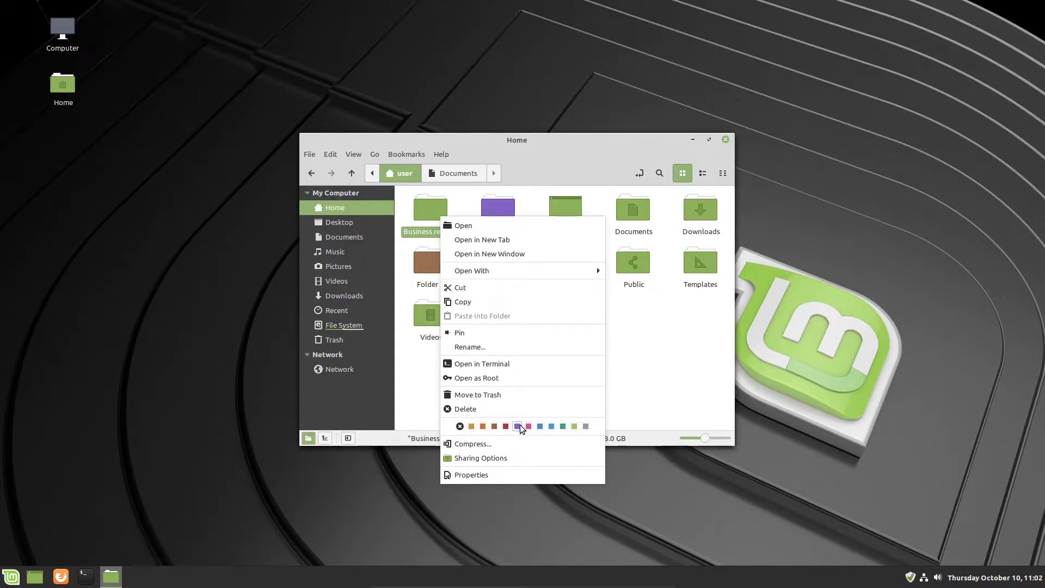
{"action": "key", "text": "Up"}
{"action": "key", "text": "Down"}
{"action": "key", "text": "Down"}
{"action": "key", "text": "Escape"}
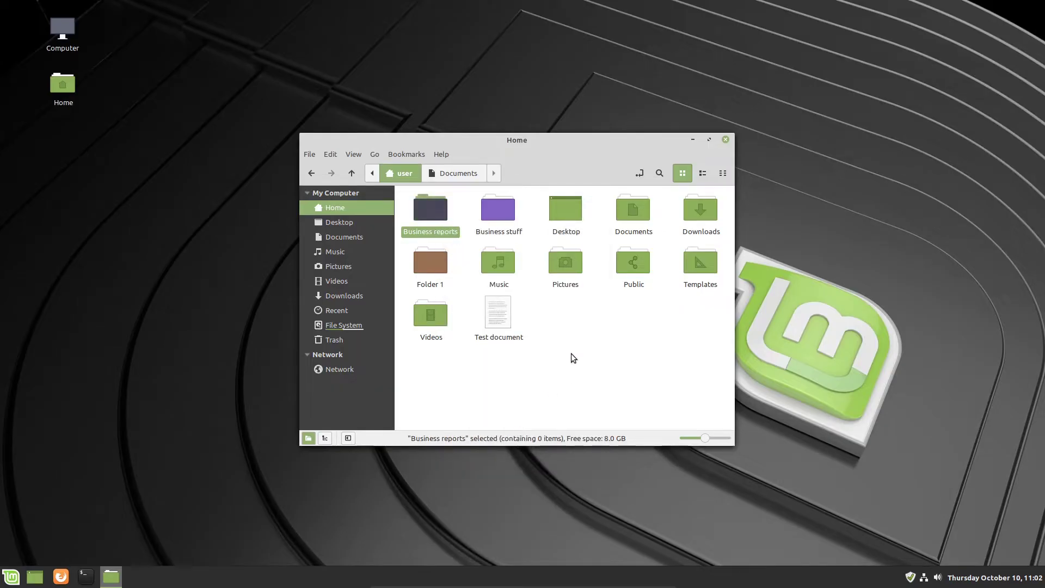
{"action": "left_click", "coordinate": [570, 354]}
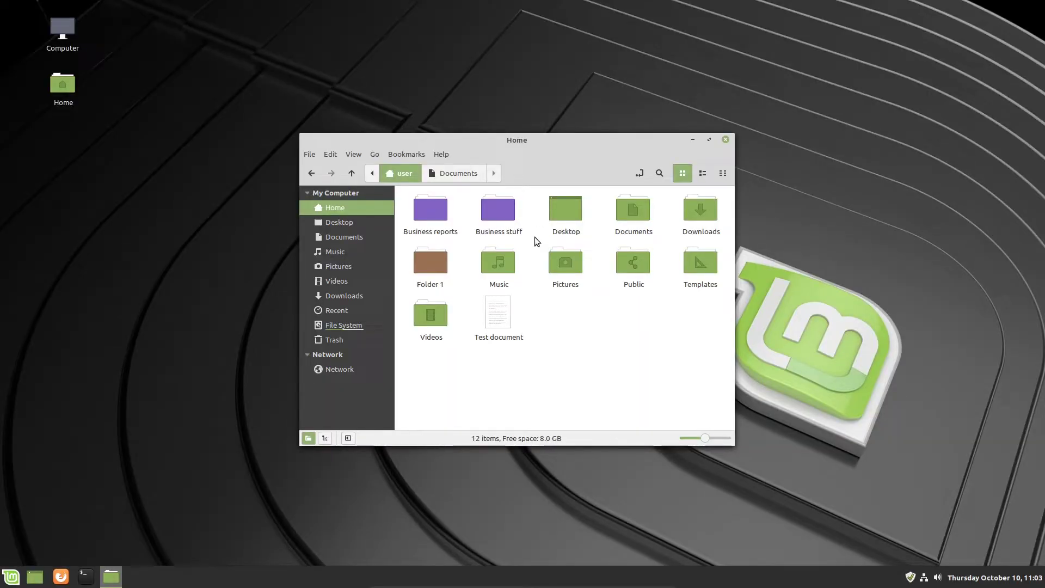
Change the color of the Documents folder to grey
{"action": "right_click", "coordinate": [635, 211]}
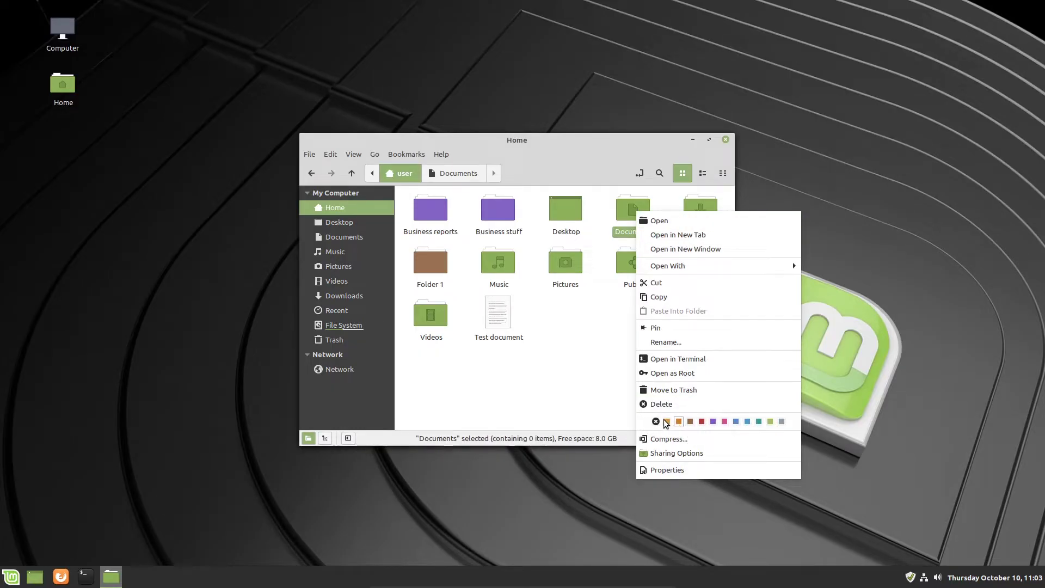
{"action": "left_click", "coordinate": [782, 422]}
{"action": "left_click", "coordinate": [636, 319]}
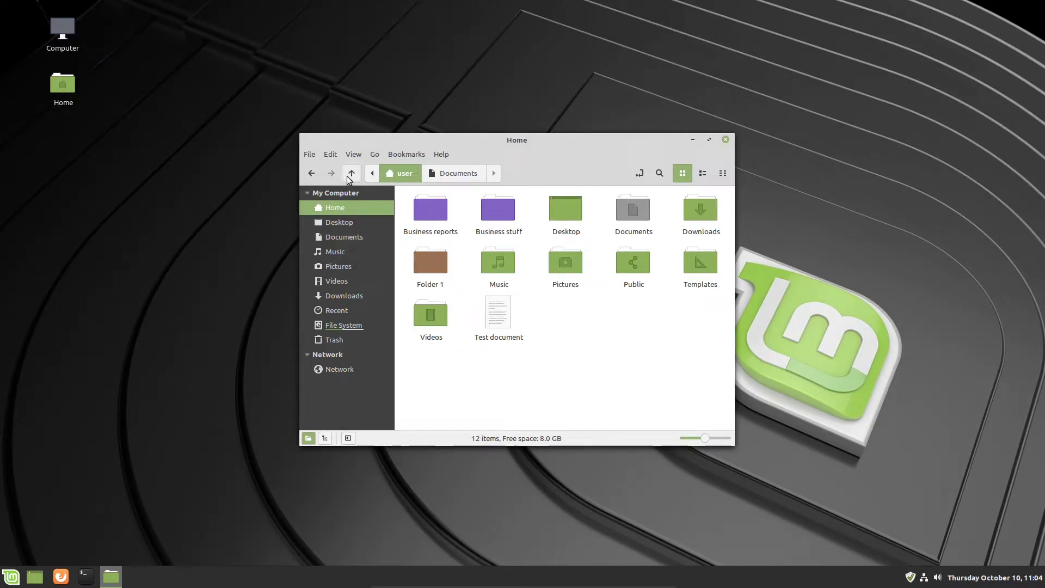
Step back through the visited locations to the earliest one, and go forward again to the most recent Home view
{"action": "left_click", "coordinate": [309, 176]}
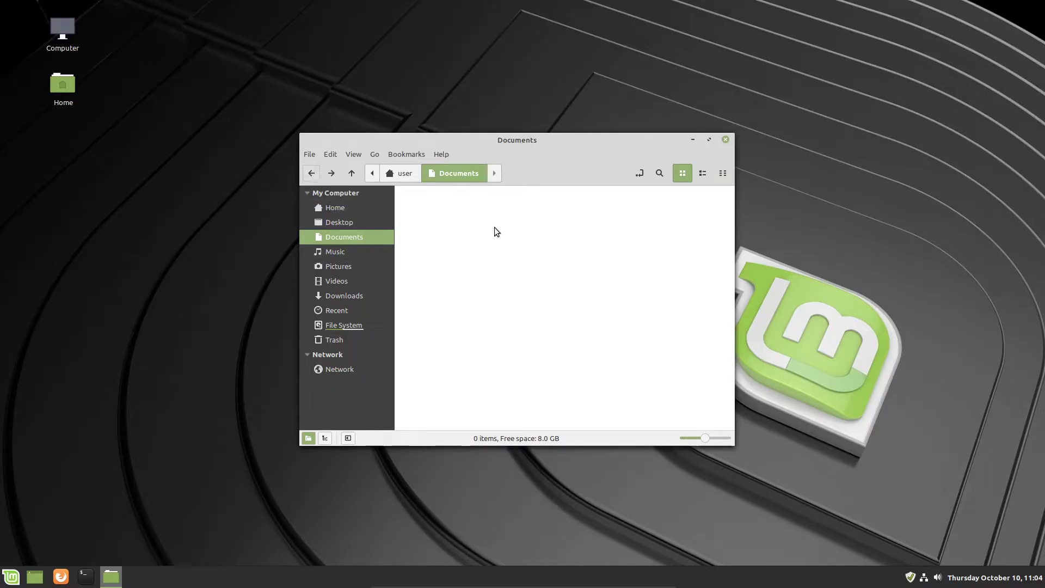
{"action": "left_click", "coordinate": [332, 174]}
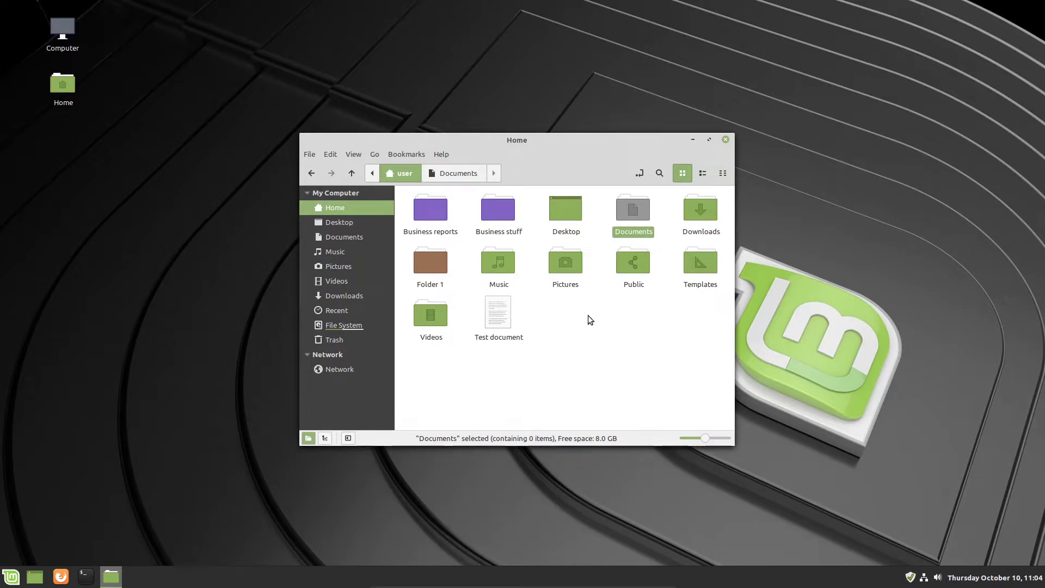
{"action": "left_click", "coordinate": [312, 174]}
{"action": "left_click", "coordinate": [311, 174]}
{"action": "left_click", "coordinate": [311, 174]}
{"action": "left_click", "coordinate": [312, 174]}
{"action": "left_click", "coordinate": [312, 174]}
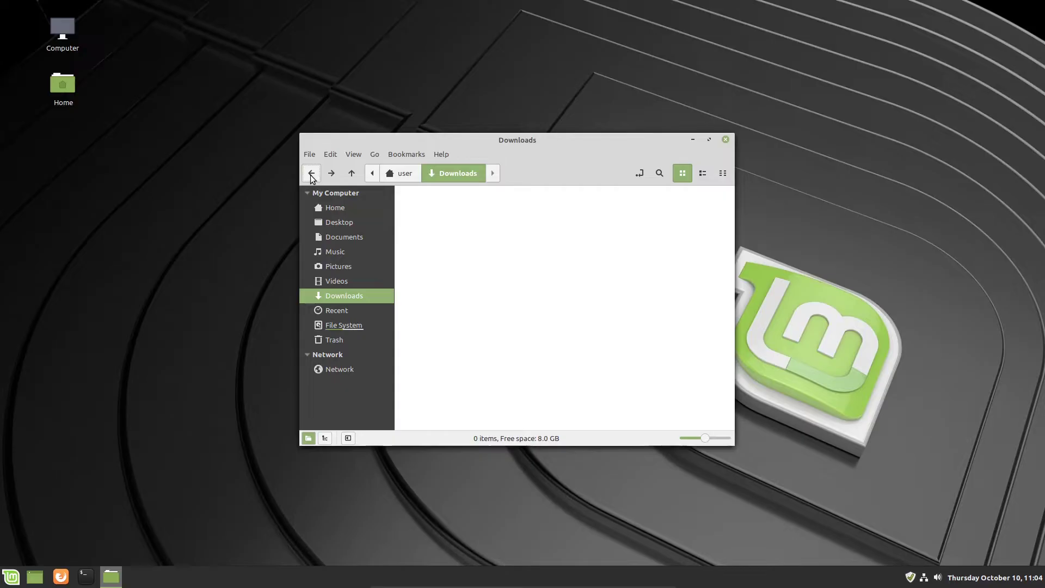
{"action": "left_click", "coordinate": [311, 174]}
{"action": "left_click", "coordinate": [311, 174]}
{"action": "left_click", "coordinate": [311, 174]}
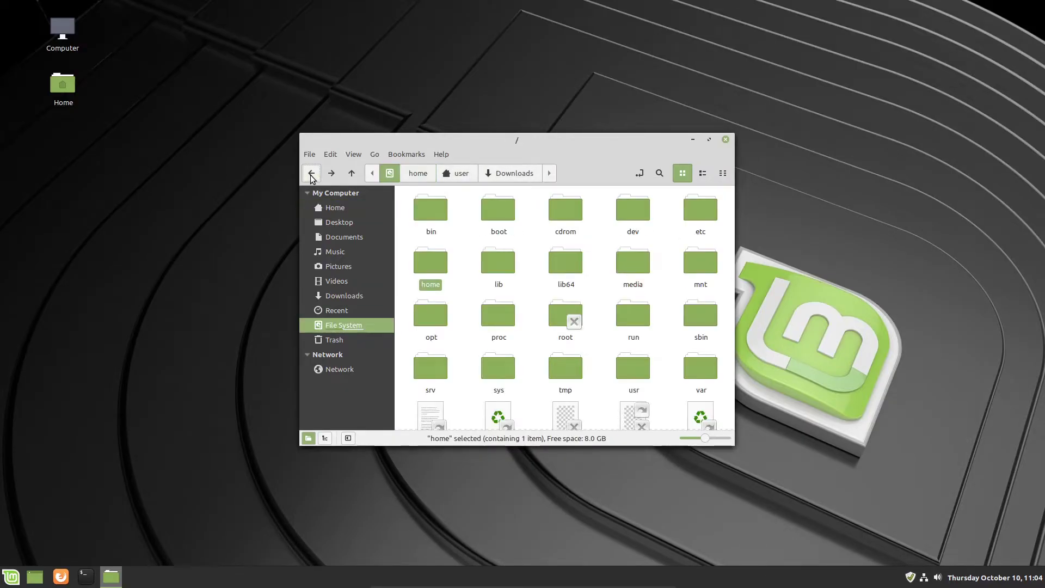
{"action": "left_click", "coordinate": [312, 174]}
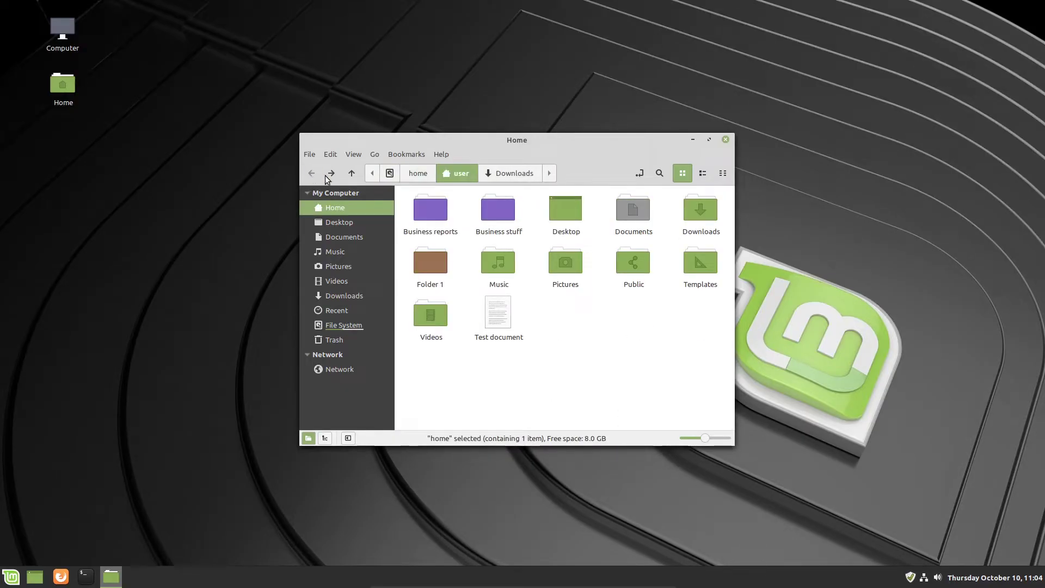
{"action": "left_click", "coordinate": [331, 173]}
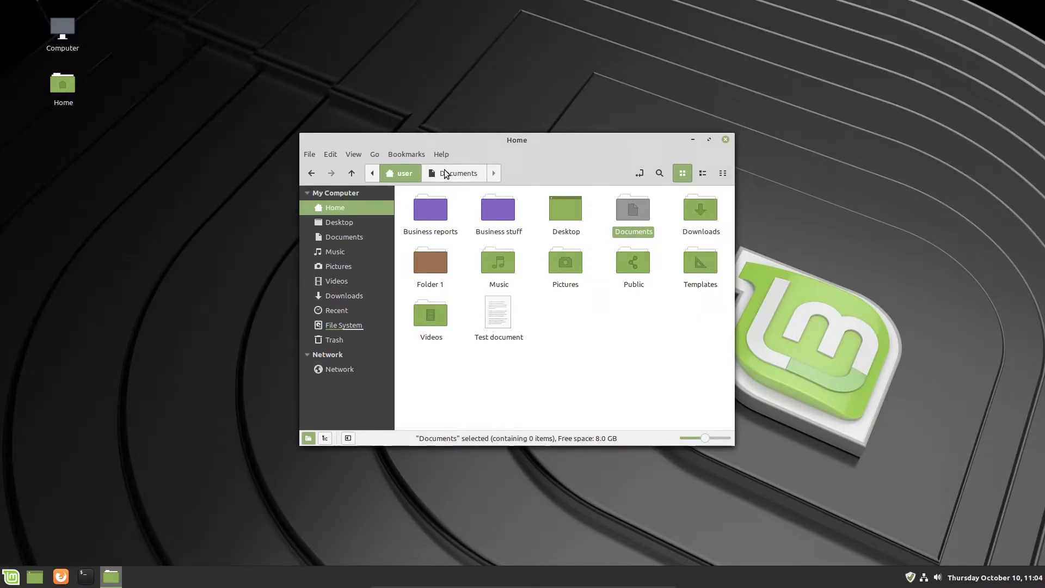
Go up through the parent folders to the file system root, and return to the user's Home folder
{"action": "left_click", "coordinate": [352, 173]}
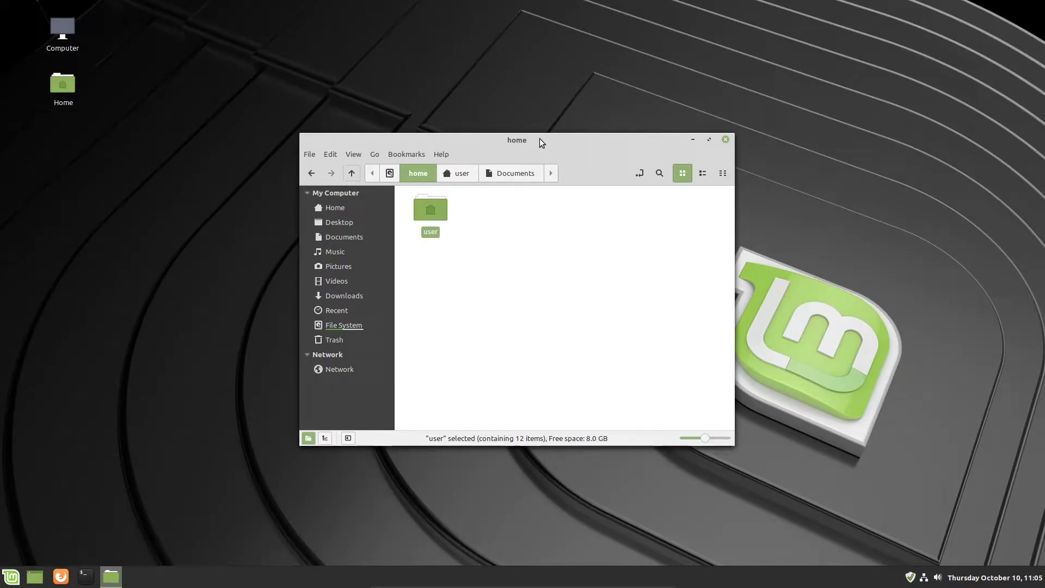
{"action": "left_click", "coordinate": [352, 175]}
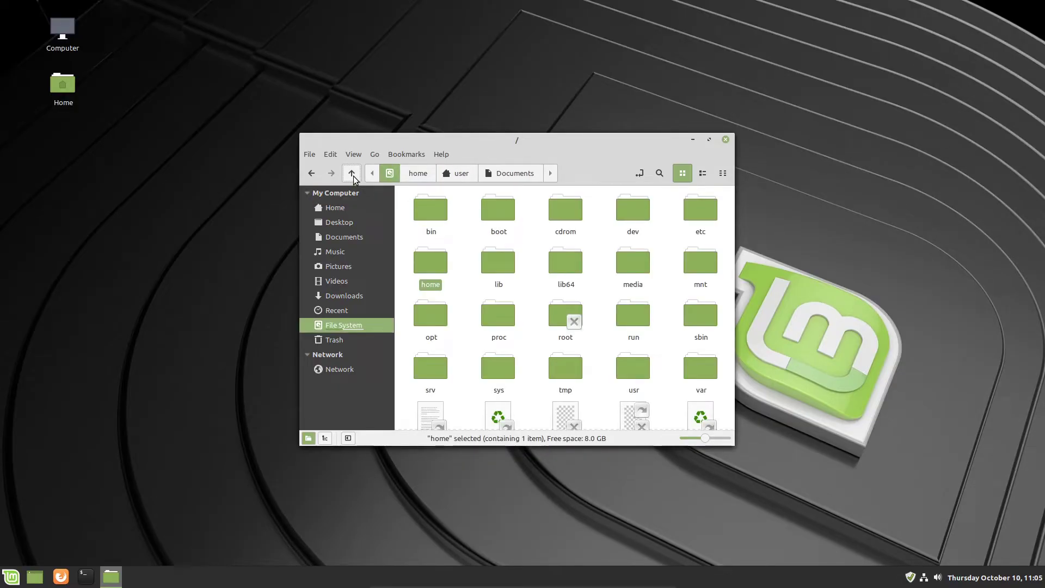
{"action": "left_click", "coordinate": [435, 175]}
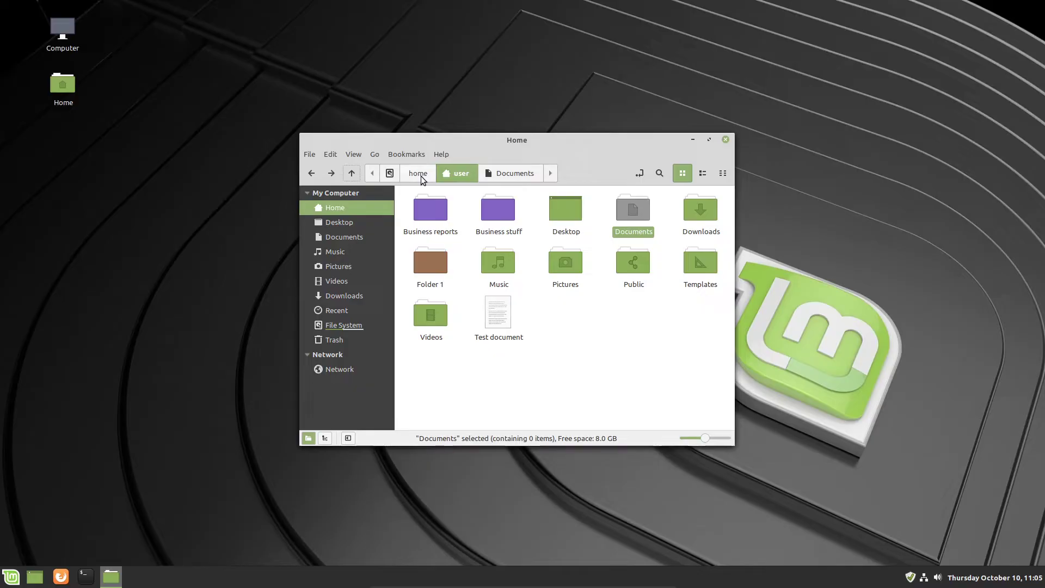
{"action": "left_click", "coordinate": [457, 173]}
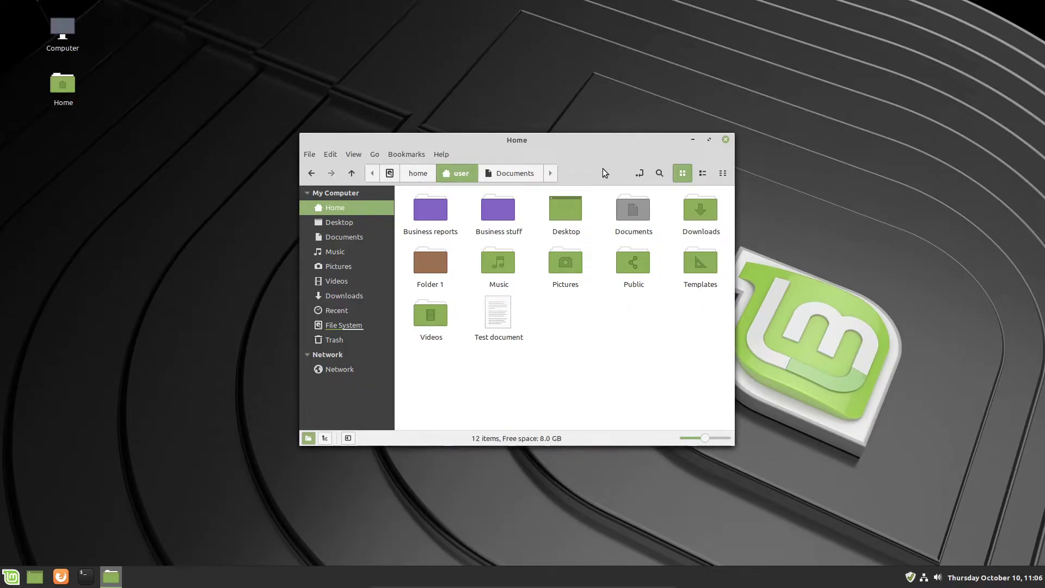
Show the location as an editable path and go to /home/user/Documents/
{"action": "left_click", "coordinate": [640, 175]}
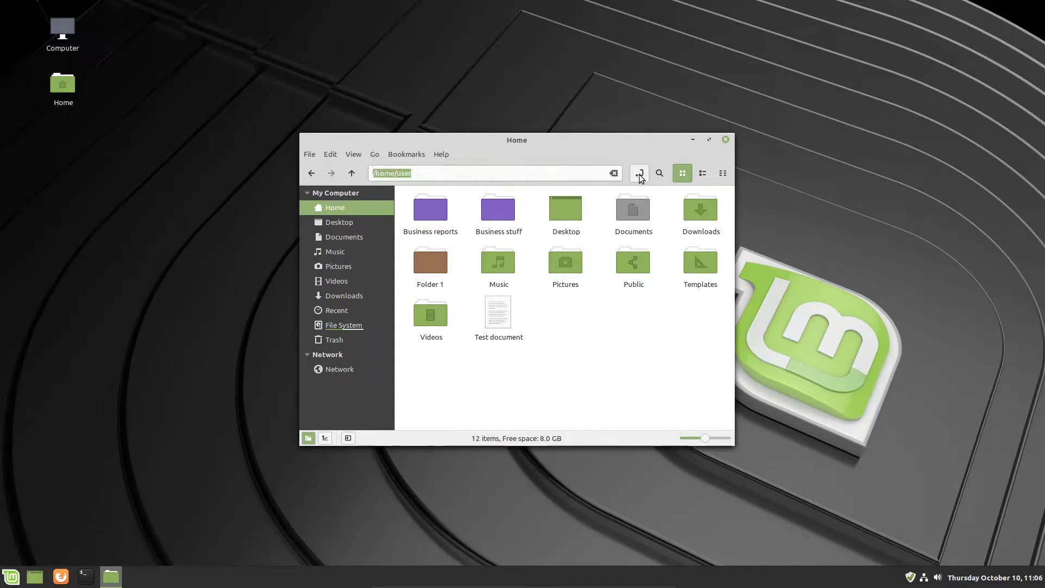
{"action": "left_click", "coordinate": [432, 172]}
{"action": "type", "text": "/Dob"}
{"action": "key", "text": "BackSpace"}
{"action": "type", "text": "cuments/"}
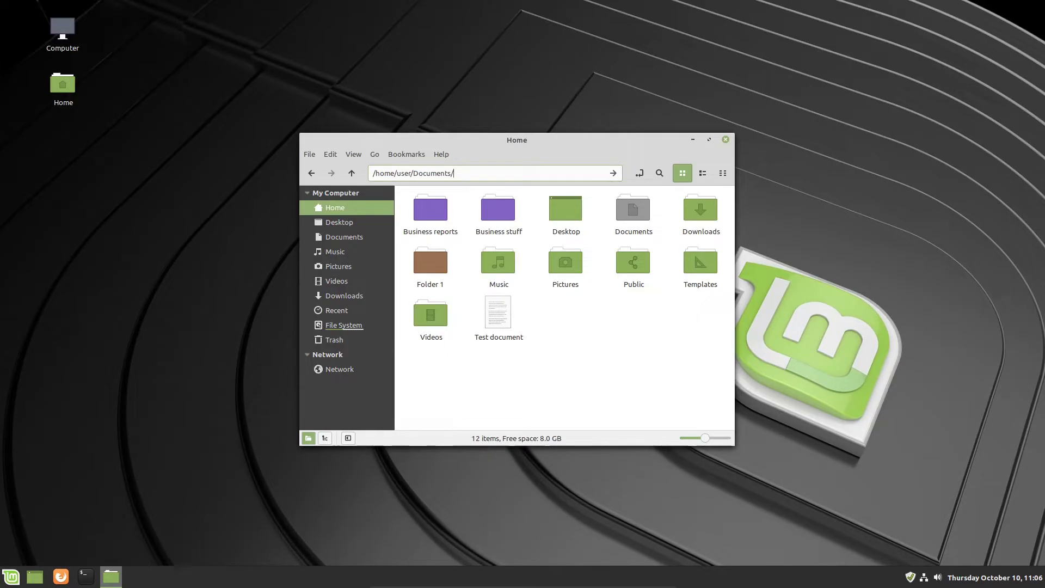
{"action": "key", "text": "Return"}
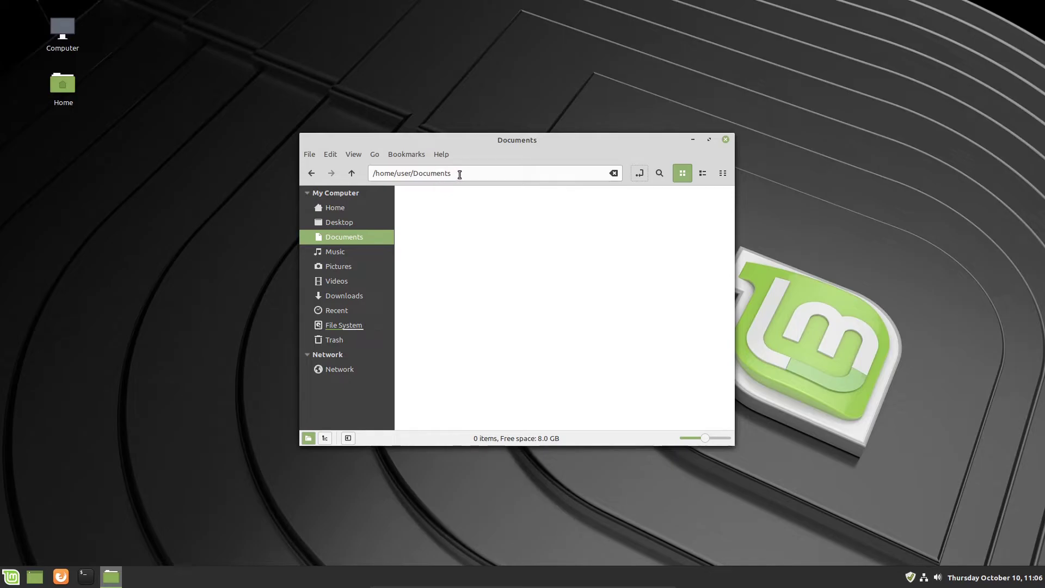
Return to the Home folder by shortening the path to /home/user, and restore the breadcrumb location display
{"action": "left_click_drag", "start_coordinate": [456, 173], "coordinate": [415, 173]}
{"action": "key", "text": "BackSpace"}
{"action": "key", "text": "Return"}
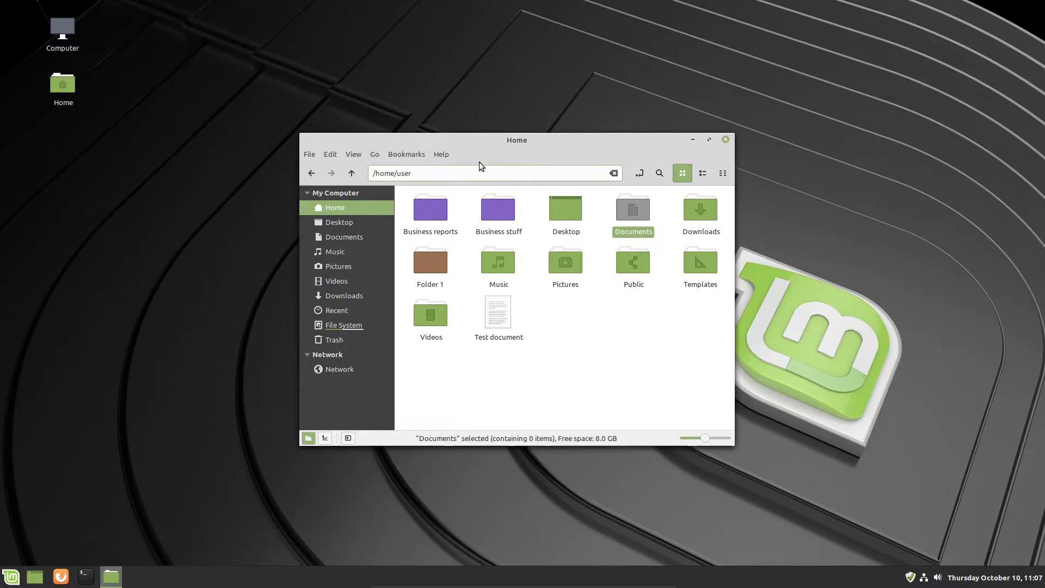
{"action": "left_click", "coordinate": [639, 174]}
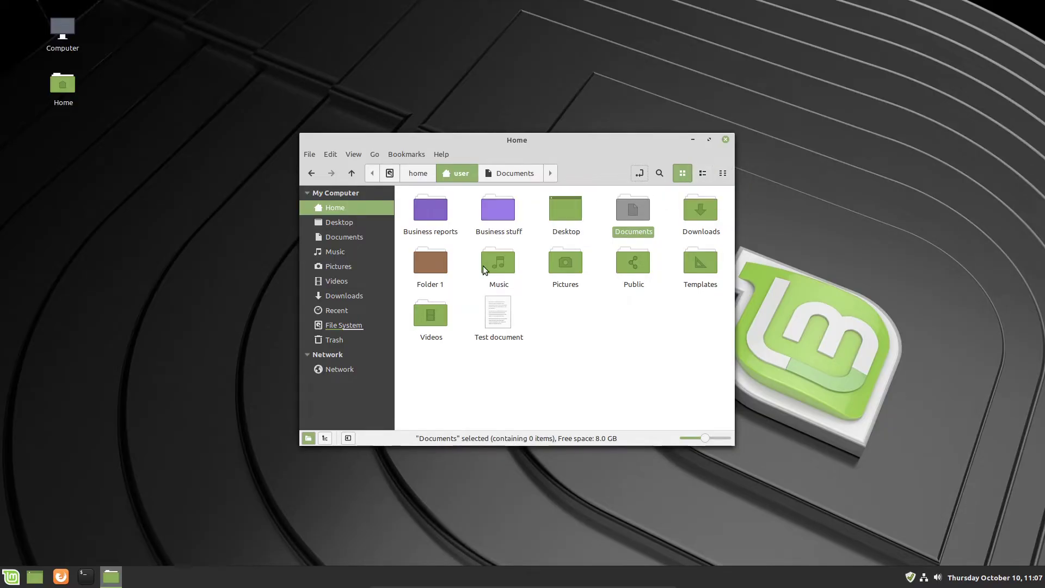
Show the Home folder in list view and compact view, and return it to icon view
{"action": "left_click", "coordinate": [704, 173]}
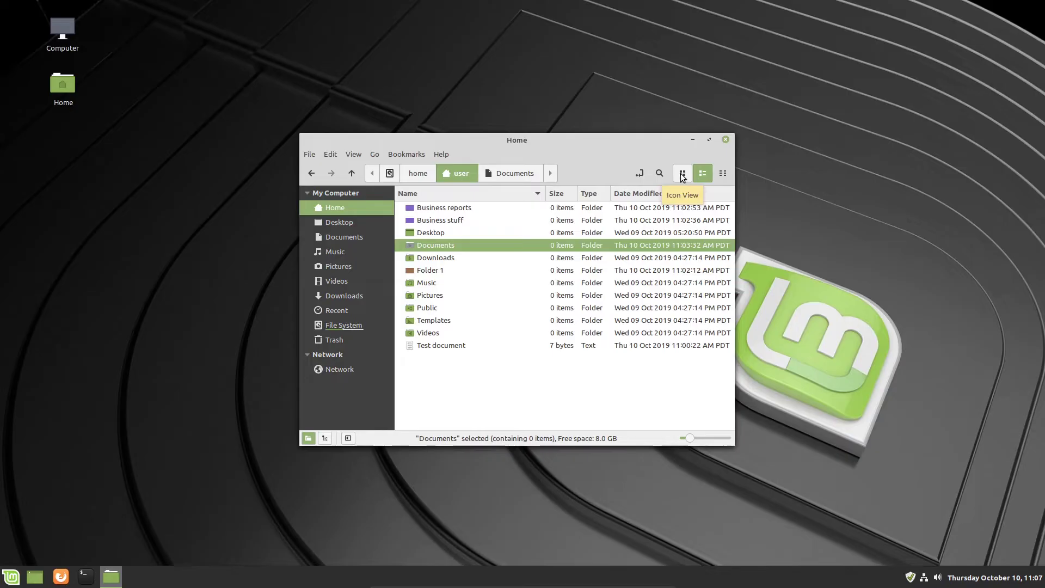
{"action": "left_click", "coordinate": [723, 173]}
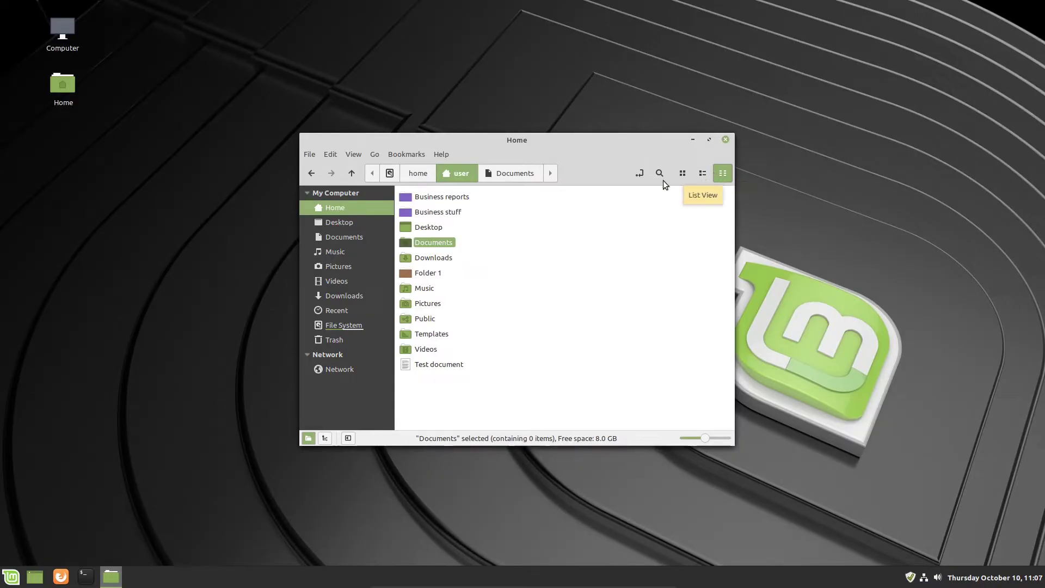
{"action": "left_click", "coordinate": [420, 379]}
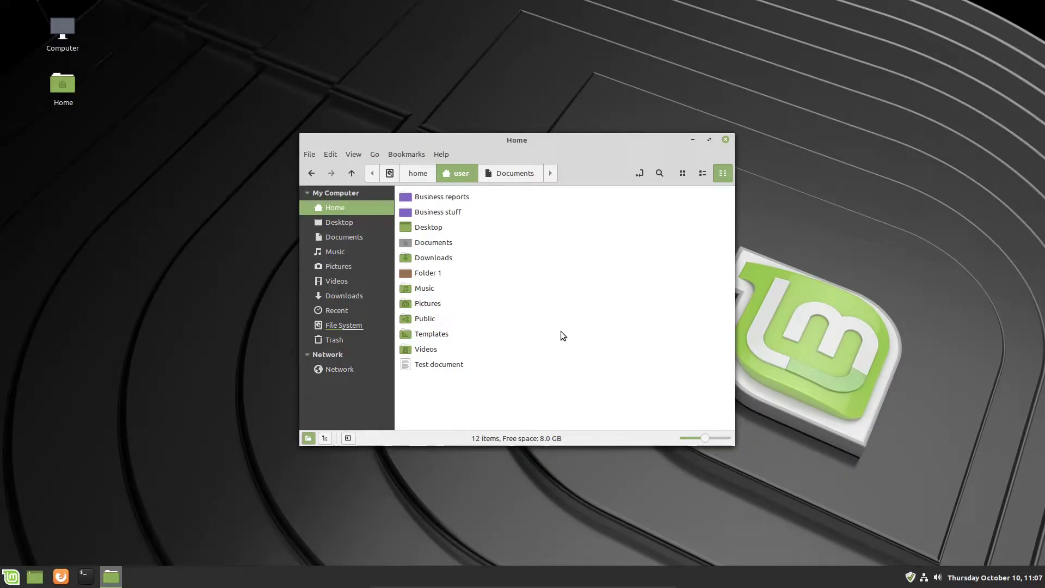
{"action": "left_click", "coordinate": [682, 173]}
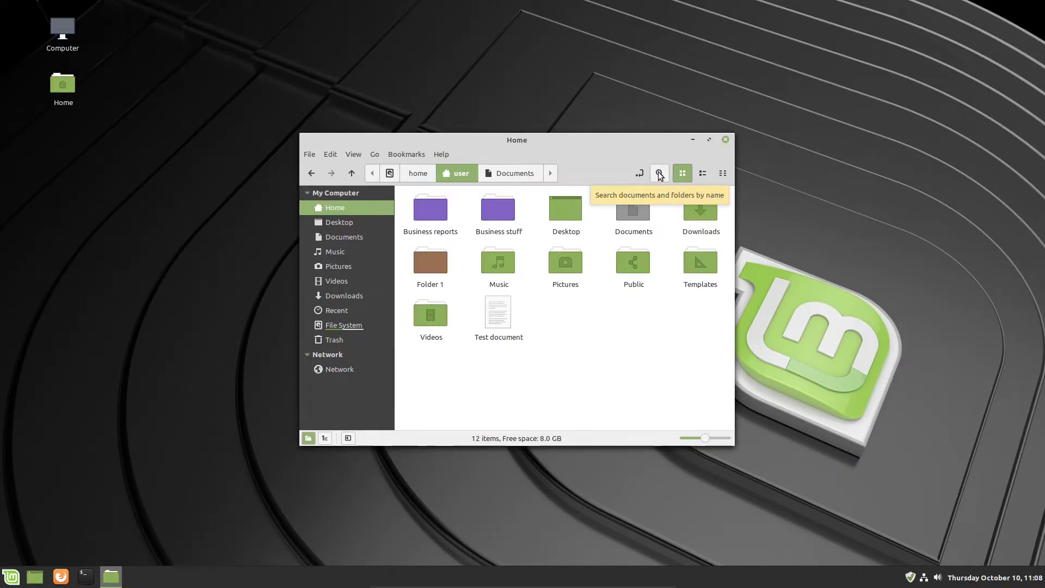
Duplicate Test document within the Home folder and move the copy into the Documents folder
{"action": "left_click", "coordinate": [659, 176]}
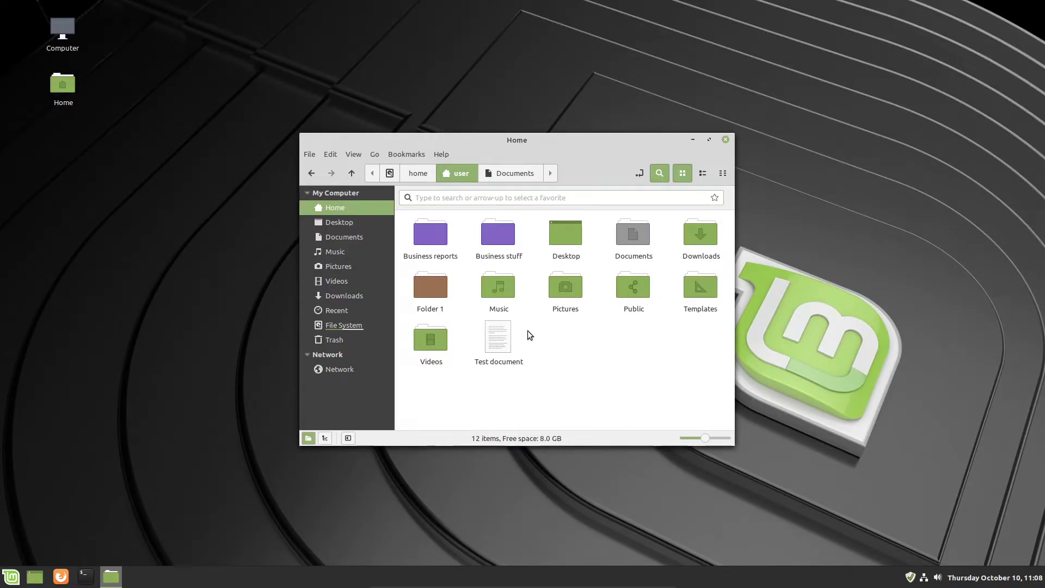
{"action": "right_click", "coordinate": [496, 337]}
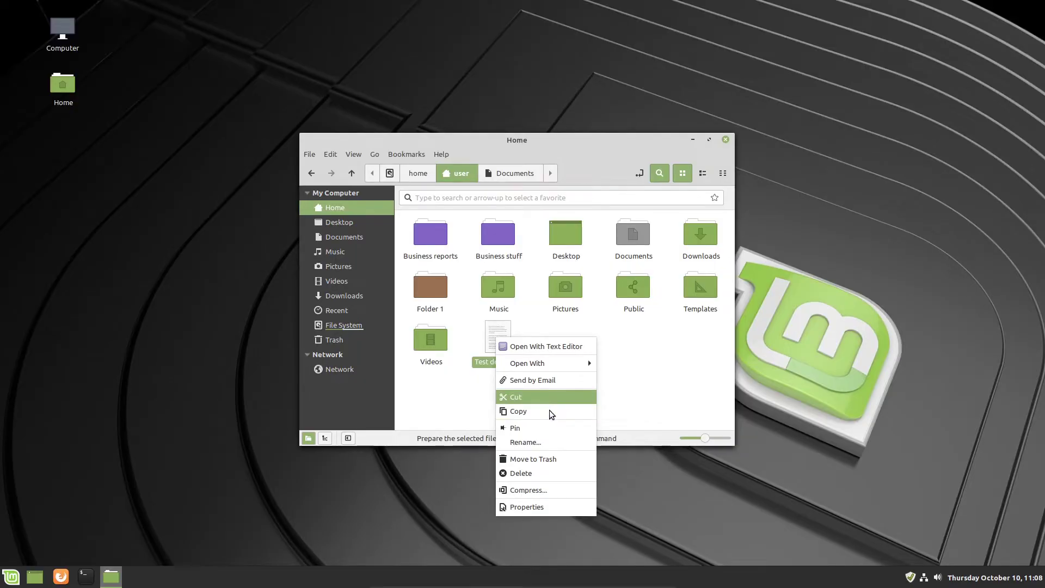
{"action": "left_click", "coordinate": [539, 410]}
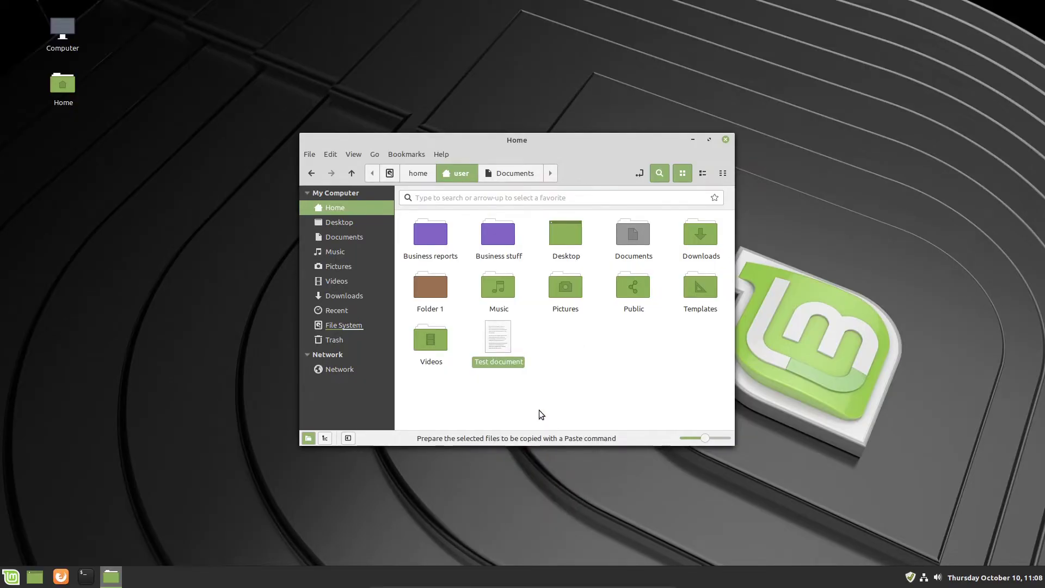
{"action": "right_click", "coordinate": [563, 334]}
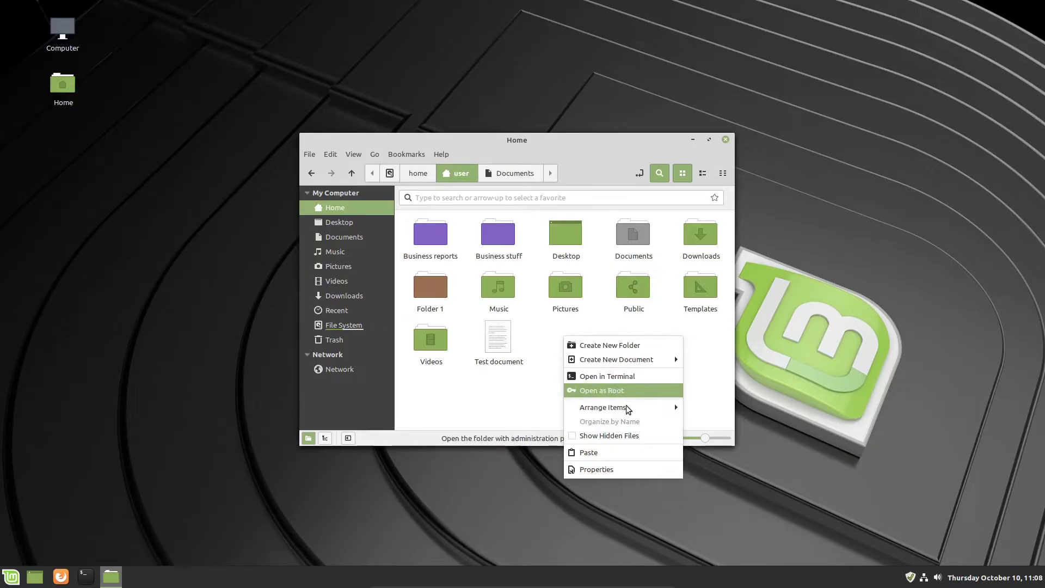
{"action": "left_click", "coordinate": [621, 446]}
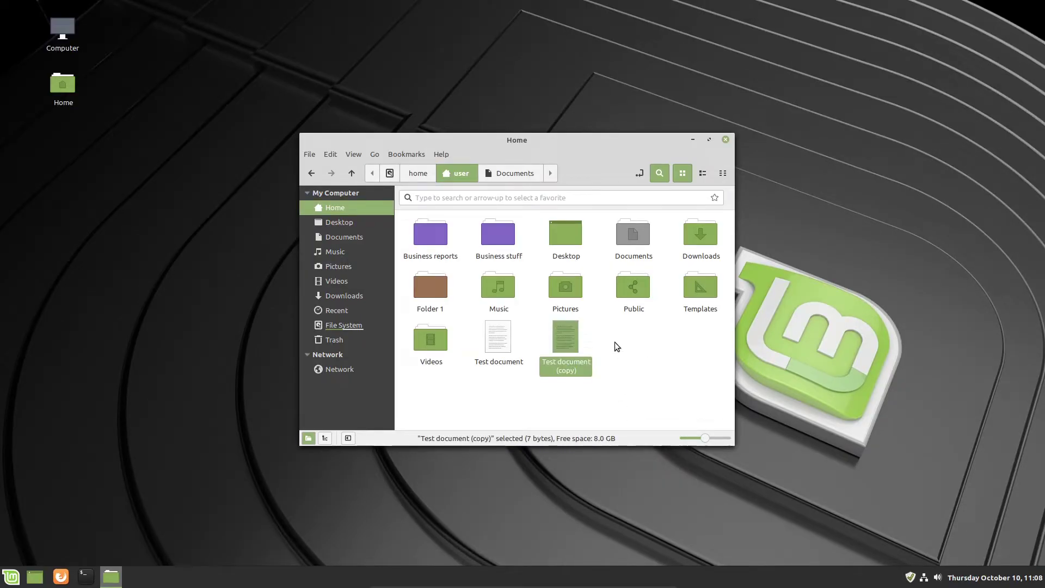
{"action": "left_click_drag", "start_coordinate": [570, 340], "coordinate": [649, 240]}
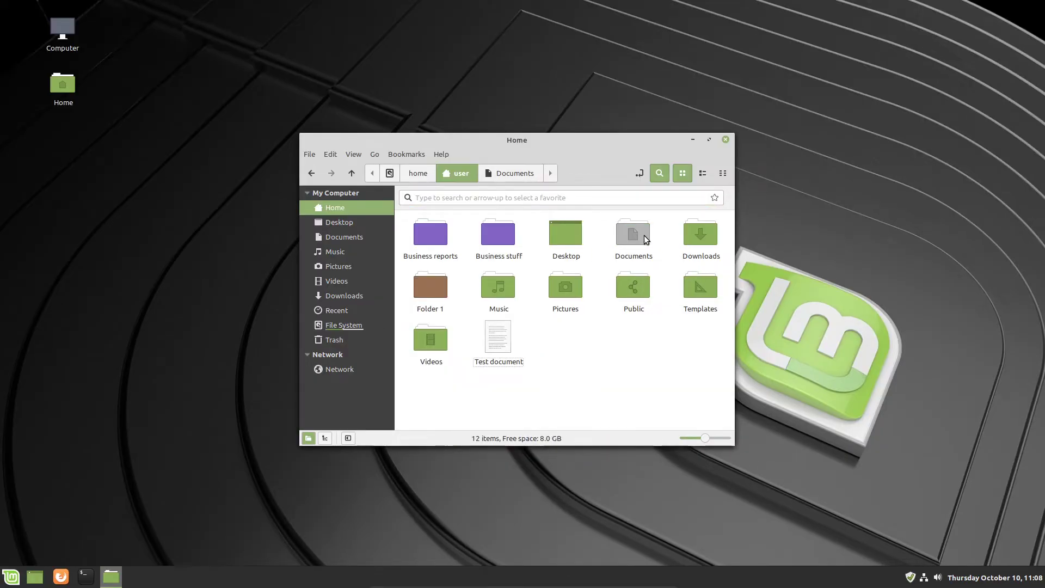
Rename the copied document in the Documents folder as "Important top secret document"
{"action": "double_click", "coordinate": [644, 236]}
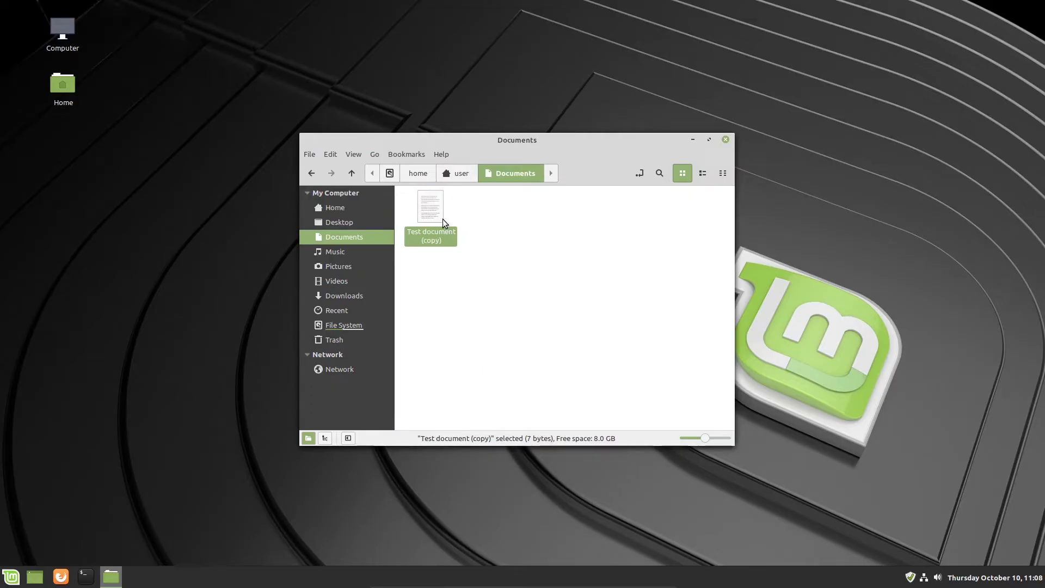
{"action": "right_click", "coordinate": [434, 216]}
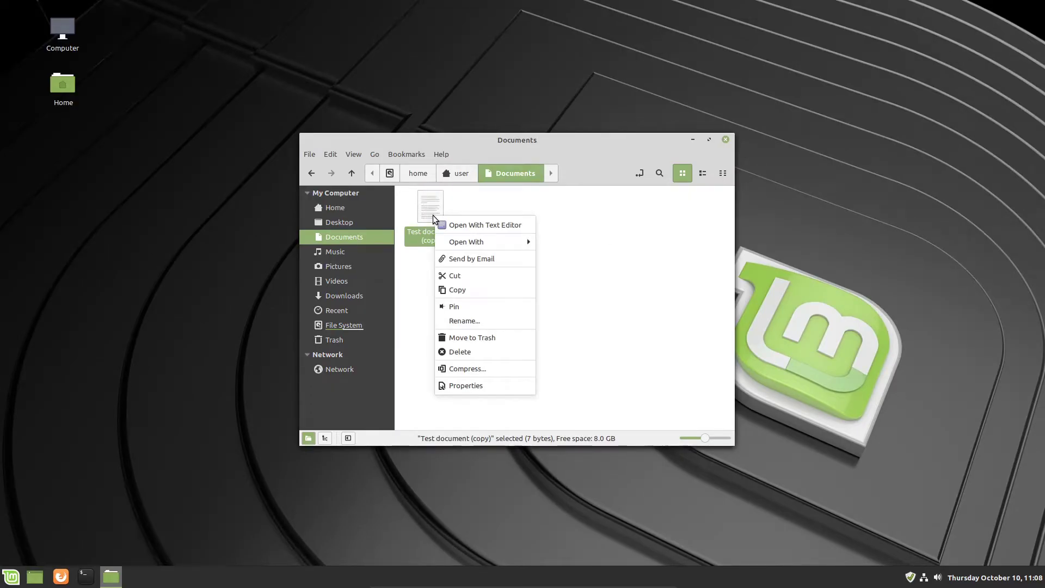
{"action": "left_click", "coordinate": [479, 323]}
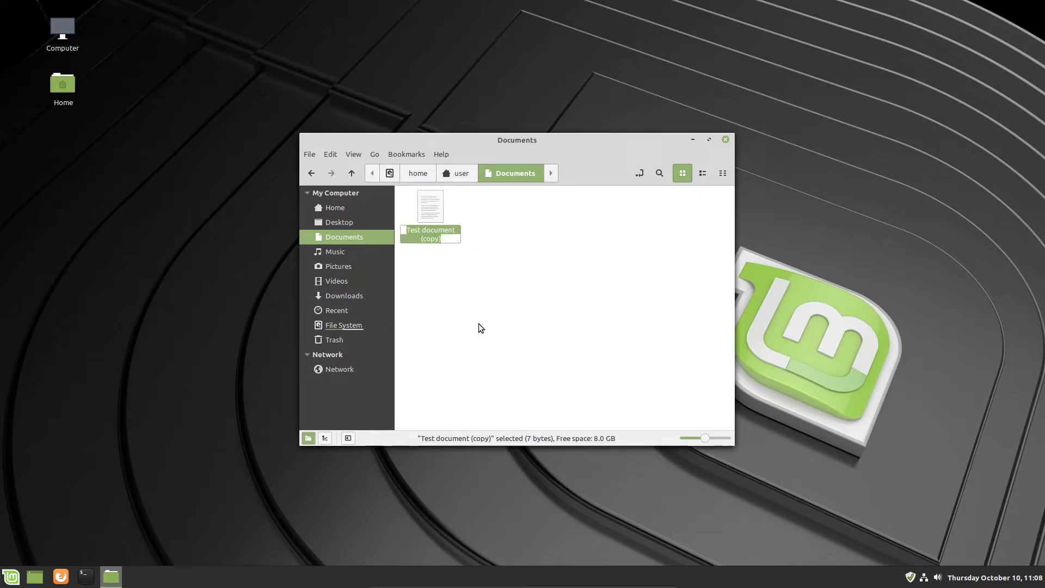
{"action": "type", "text": "Important"}
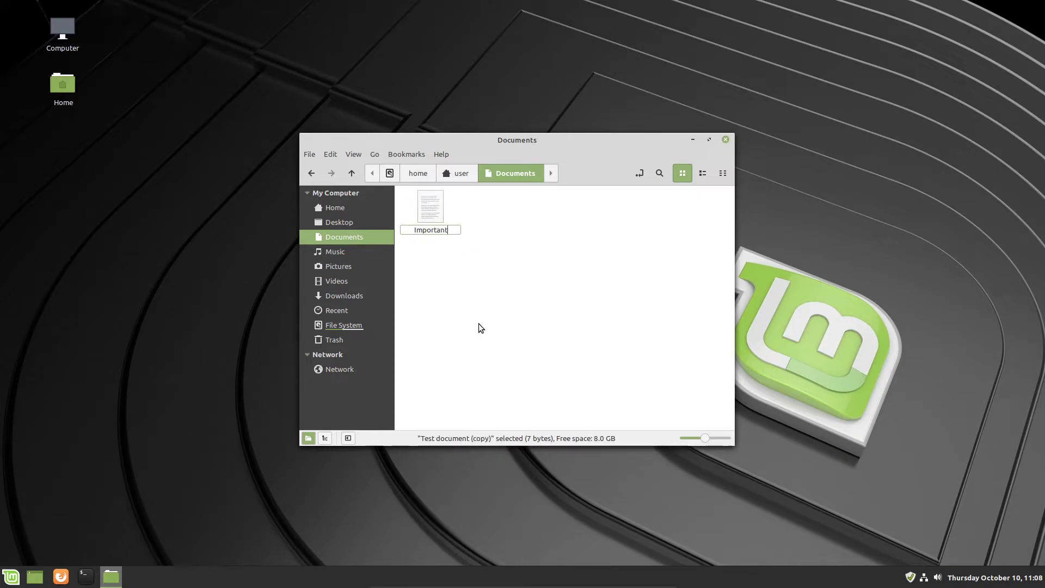
{"action": "type", "text": " top secret document"}
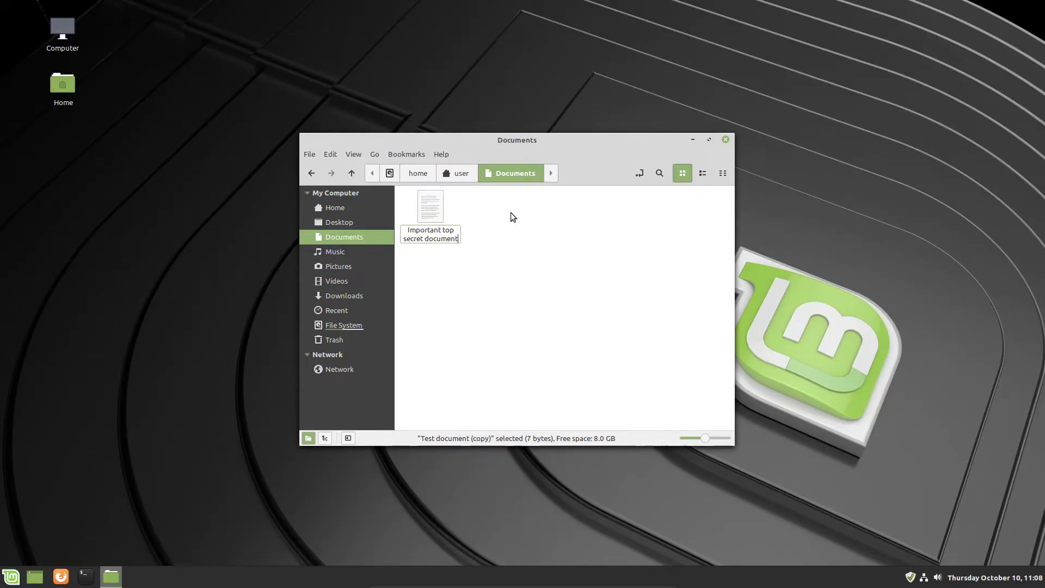
{"action": "key", "text": "Return"}
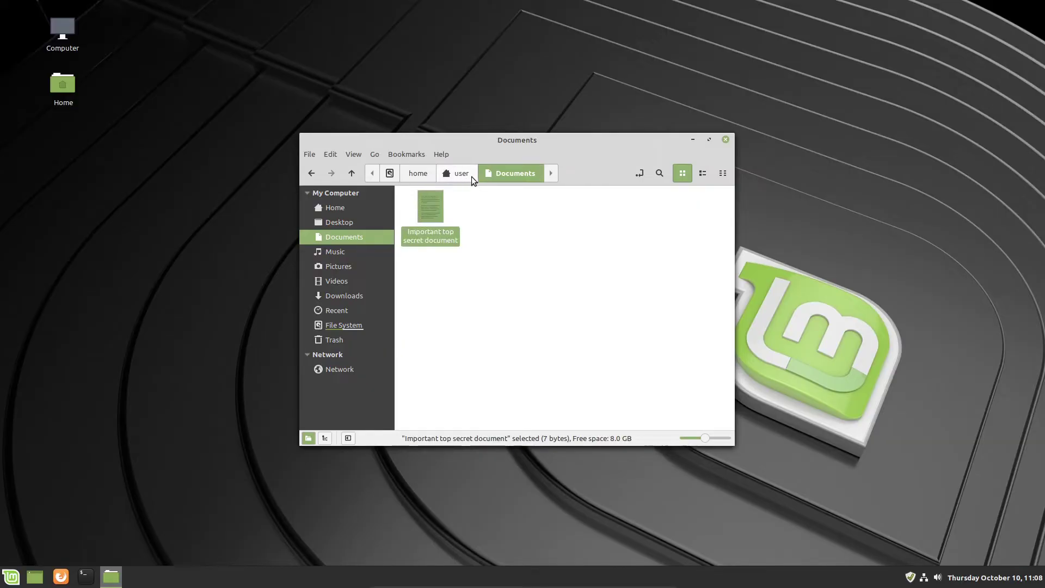
Search the Home folder for "secret" and narrow the Name column of the results
{"action": "left_click", "coordinate": [459, 175]}
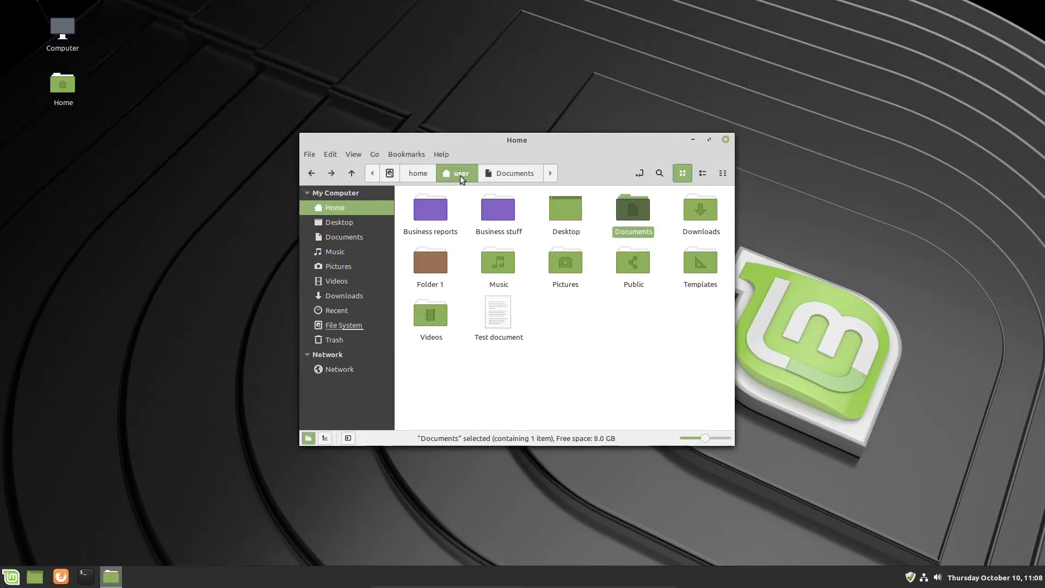
{"action": "left_click", "coordinate": [612, 322]}
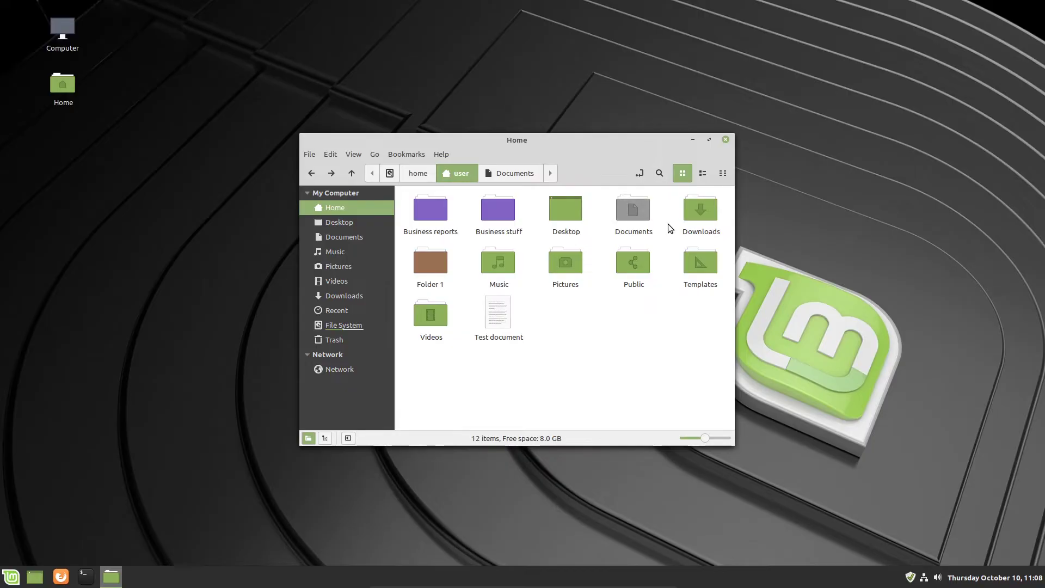
{"action": "left_click", "coordinate": [659, 174]}
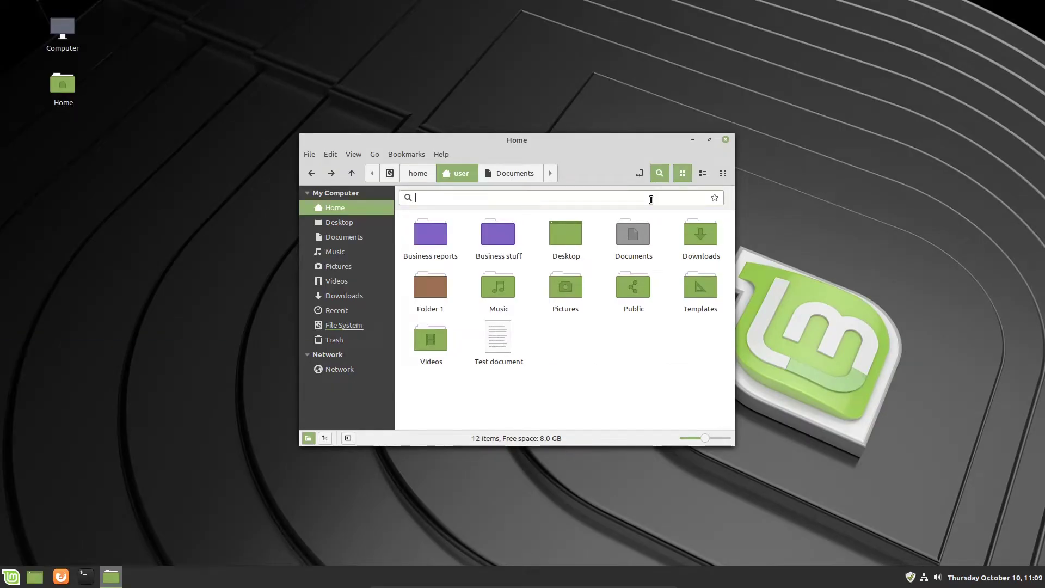
{"action": "type", "text": "secret"}
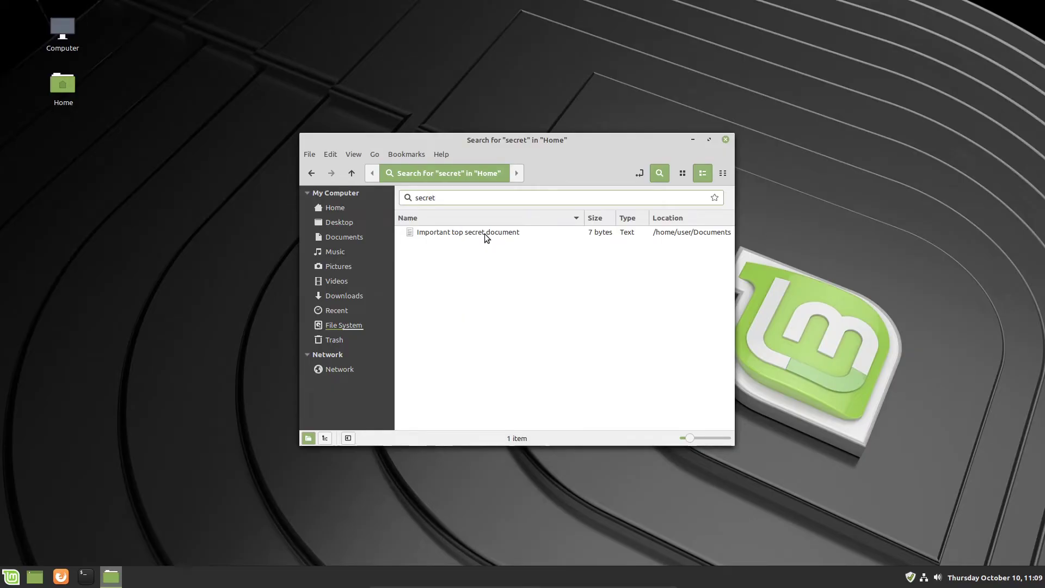
{"action": "left_click_drag", "start_coordinate": [584, 217], "coordinate": [545, 217]}
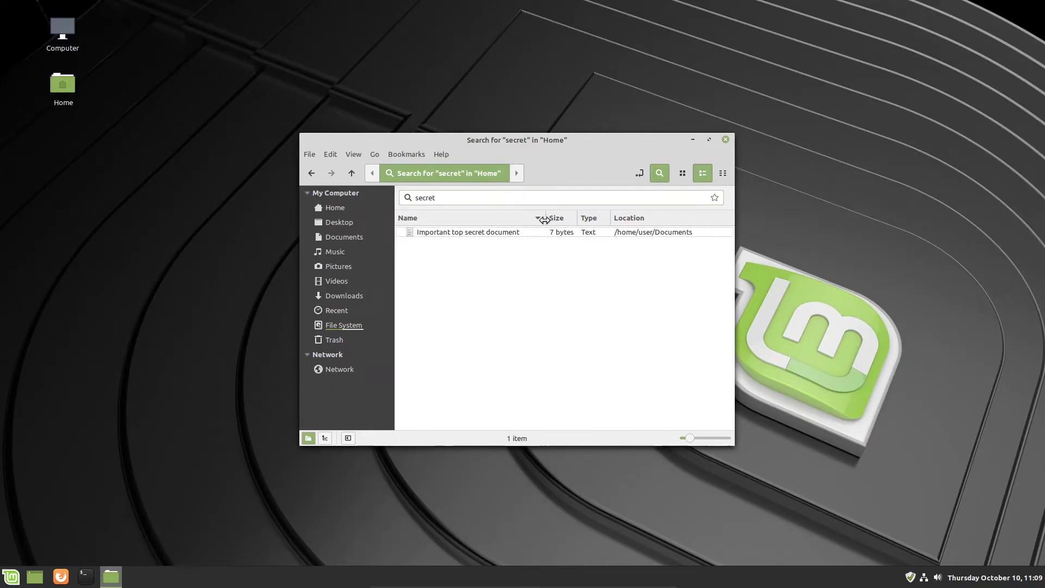
{"action": "left_click", "coordinate": [610, 220]}
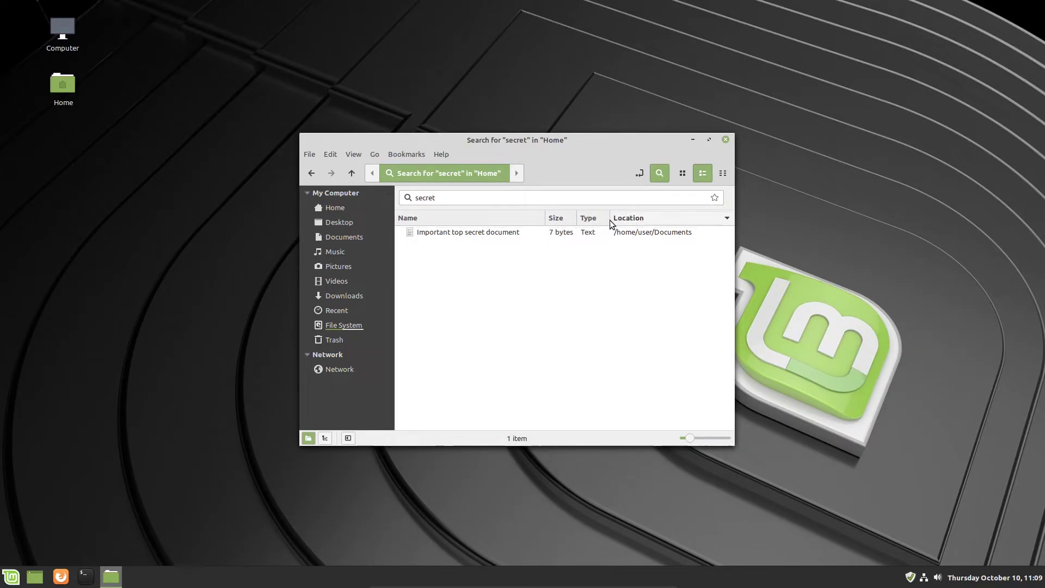
View the Important top secret document from the search results in the text editor, and leave the search
{"action": "left_click", "coordinate": [469, 232]}
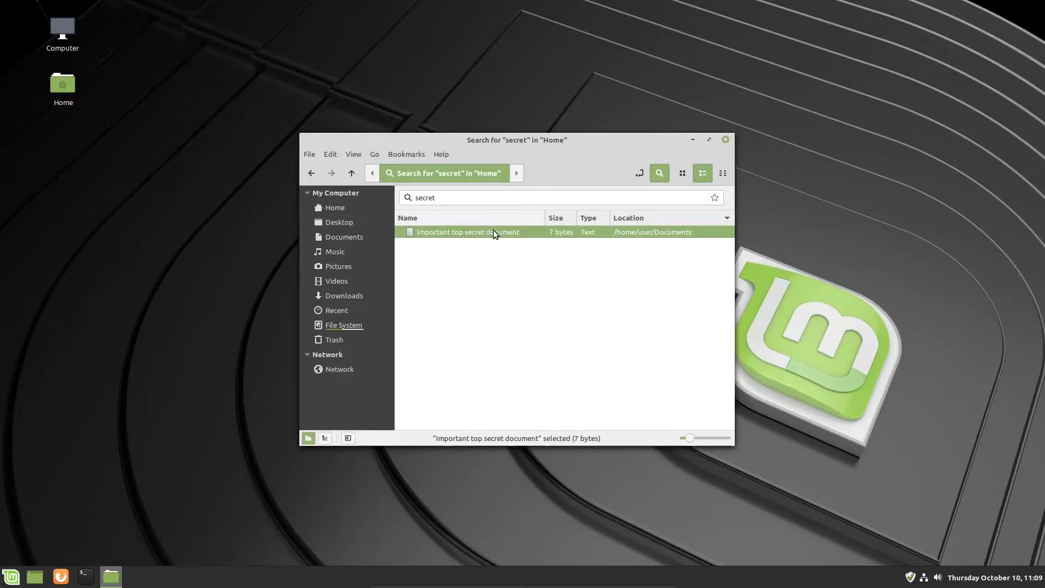
{"action": "double_click", "coordinate": [490, 232]}
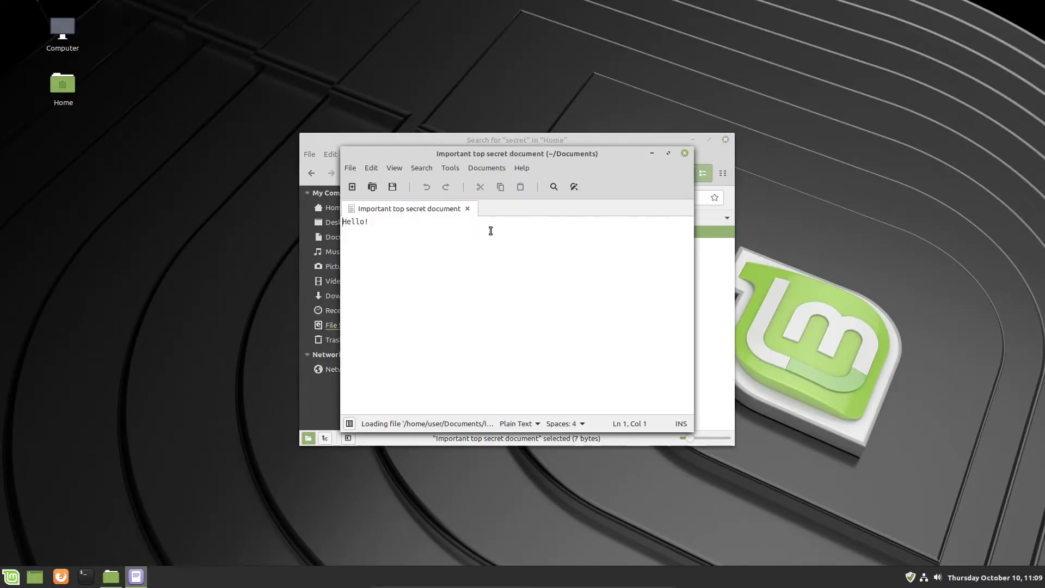
{"action": "left_click", "coordinate": [684, 154]}
{"action": "right_click", "coordinate": [457, 232]}
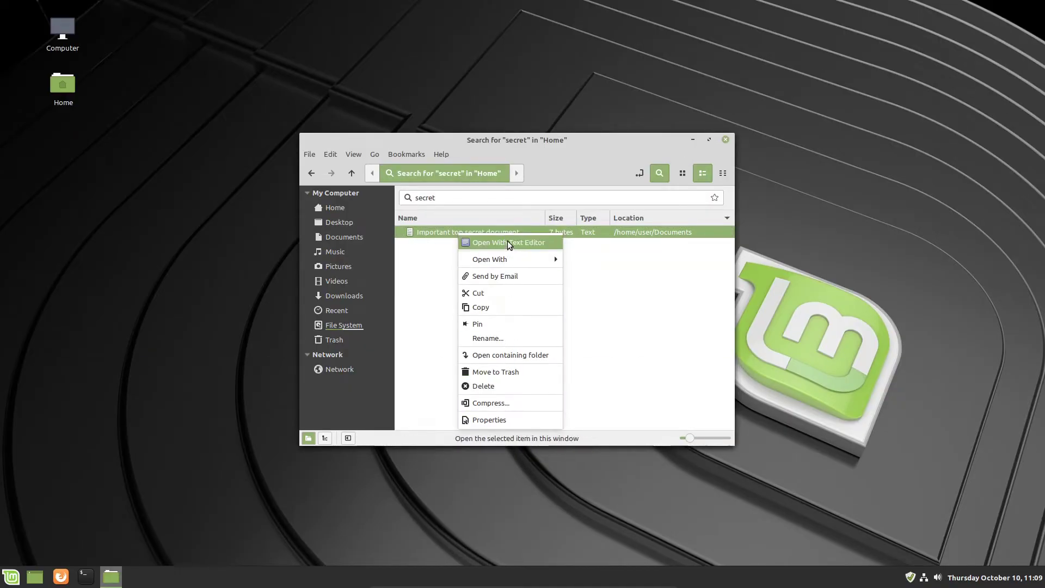
{"action": "left_click", "coordinate": [424, 309]}
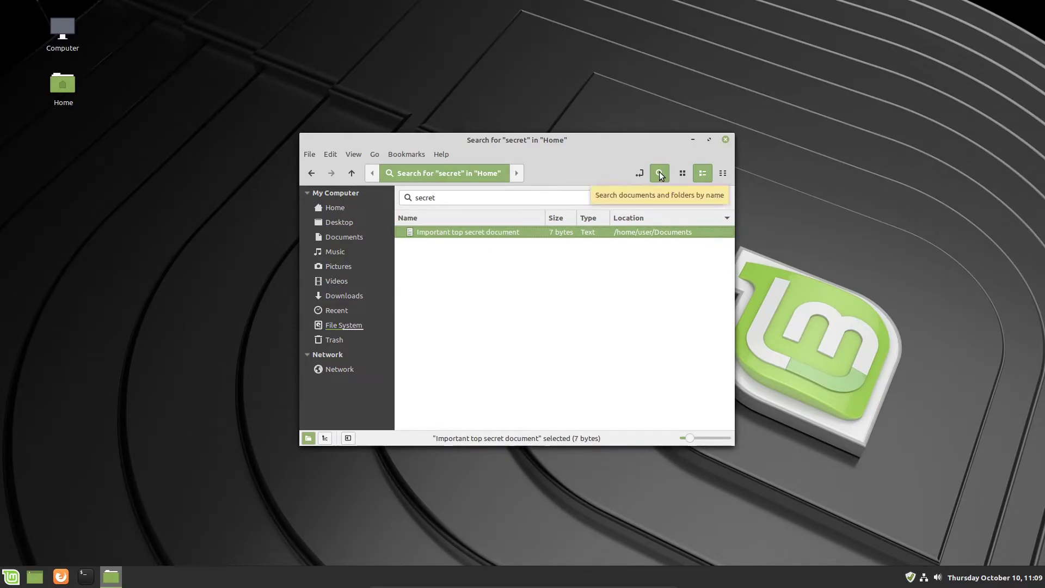
{"action": "left_click", "coordinate": [659, 173]}
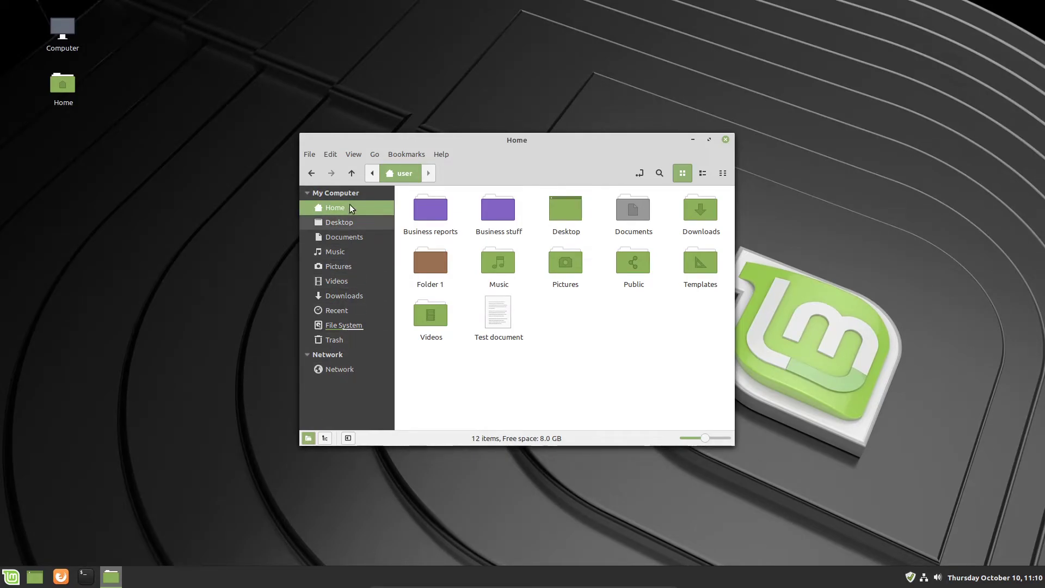
Switch the sidebar from places to the folder tree and expand the Home and Documents folders in it
{"action": "left_click", "coordinate": [325, 440]}
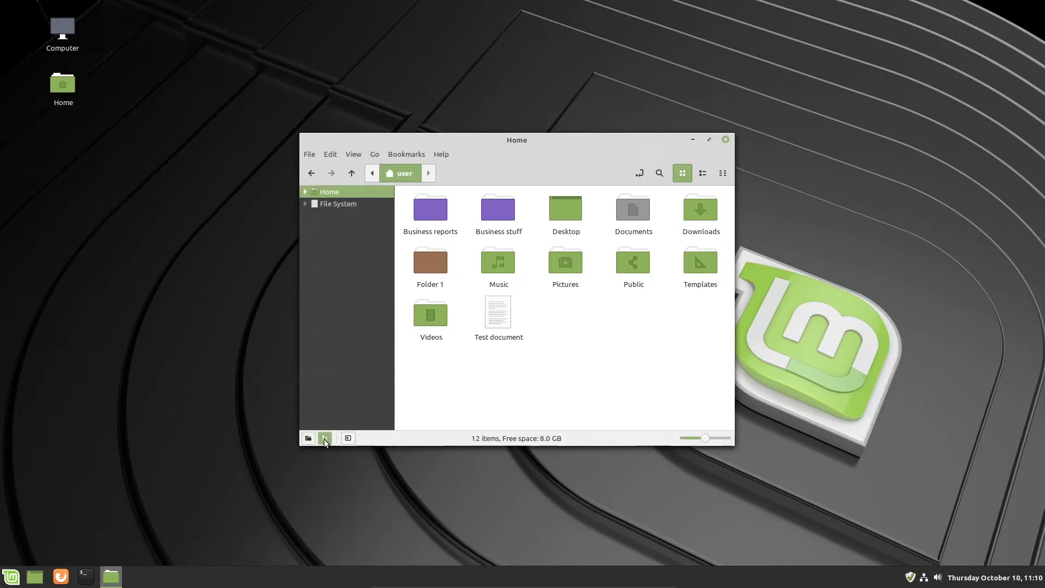
{"action": "left_click", "coordinate": [304, 192]}
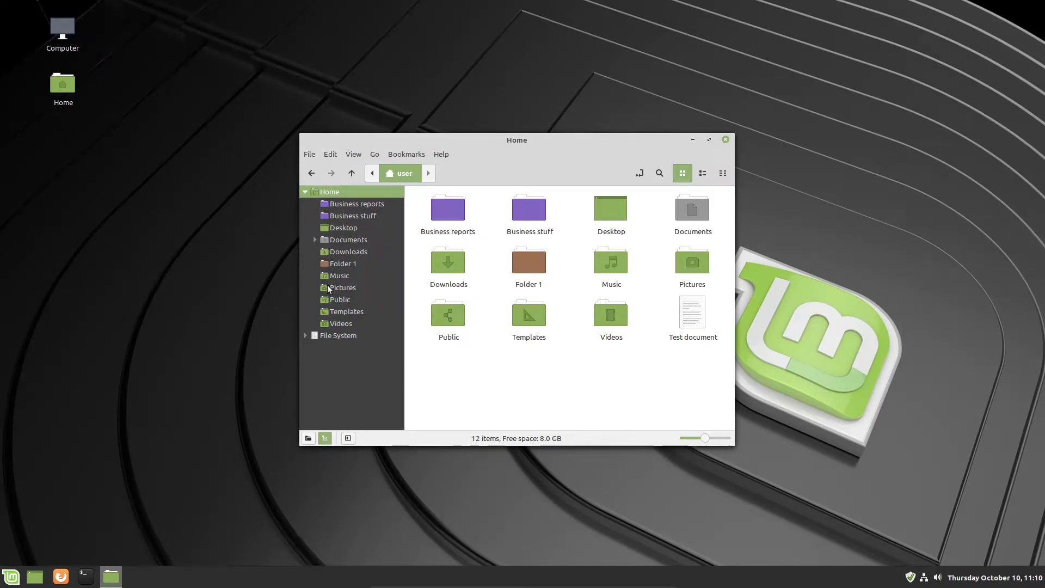
{"action": "left_click", "coordinate": [315, 240]}
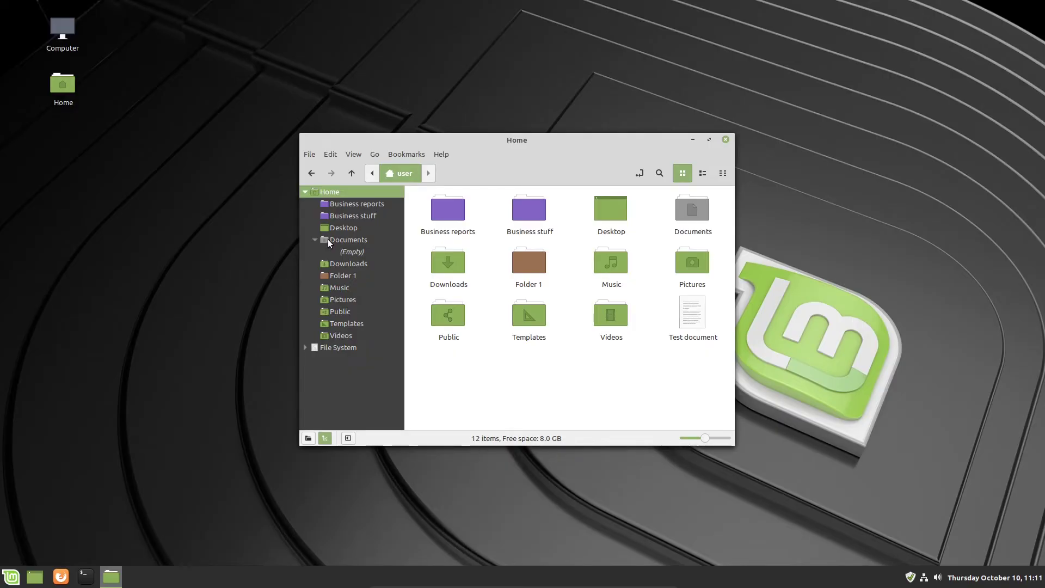
Browse the Documents, Downloads and Folder 1 folders from the sidebar tree, and switch the sidebar back to places
{"action": "left_click", "coordinate": [327, 239]}
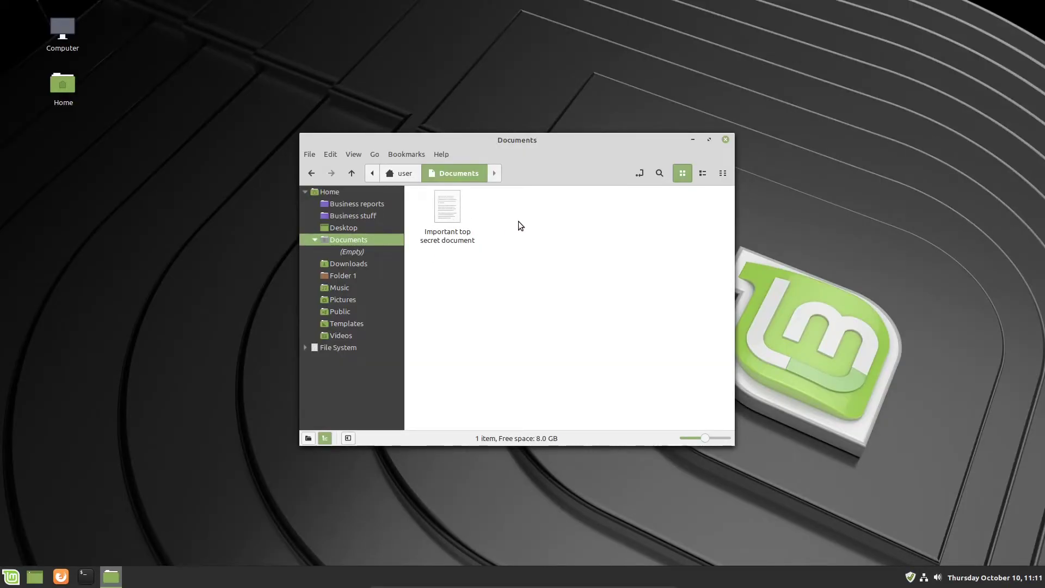
{"action": "left_click", "coordinate": [339, 264]}
{"action": "left_click", "coordinate": [338, 276]}
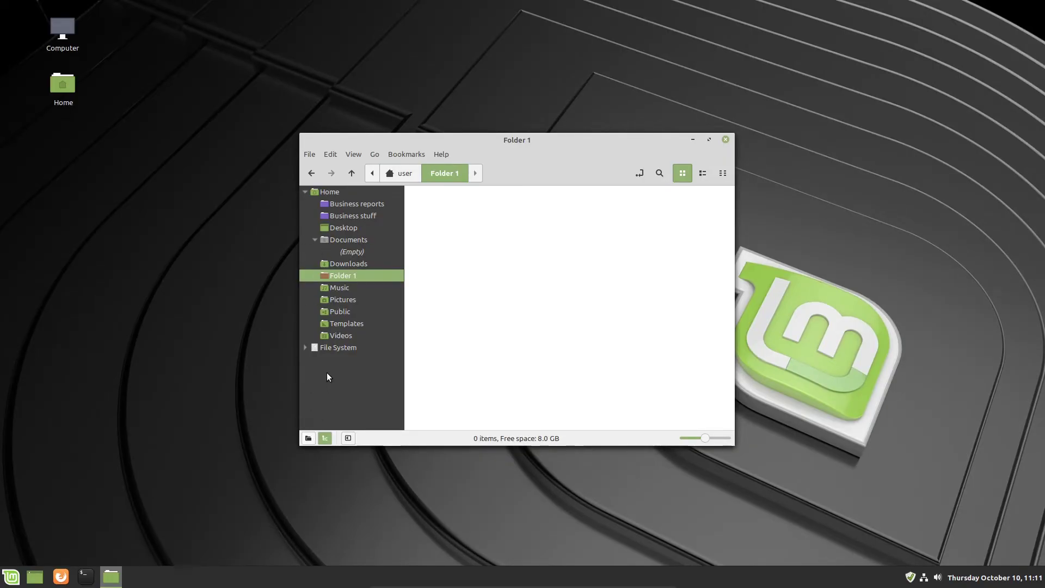
{"action": "left_click", "coordinate": [308, 438]}
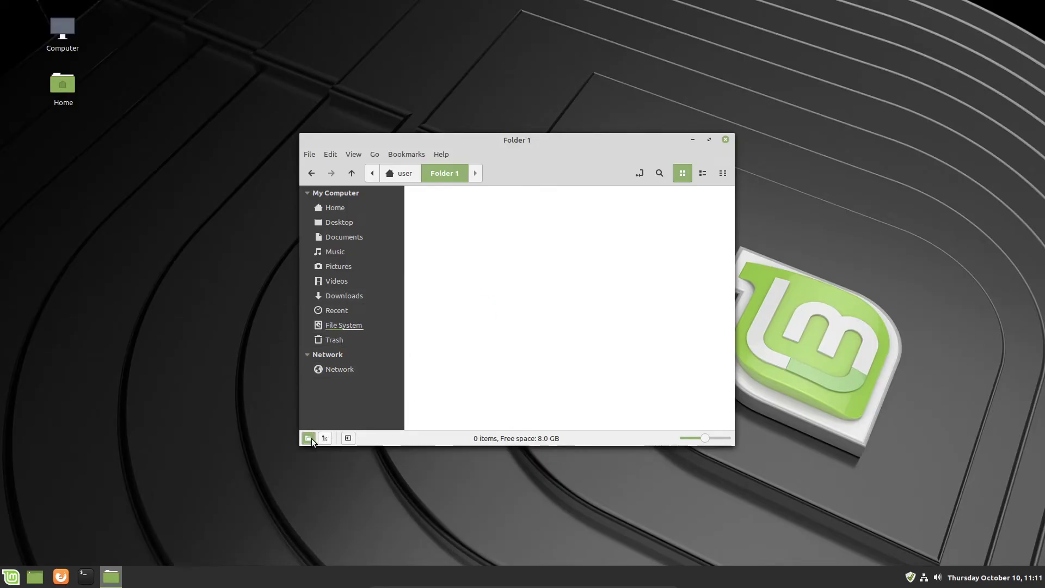
Hide the sidebar, return to the Home folder through the path bar, and show the sidebar again
{"action": "left_click", "coordinate": [349, 438]}
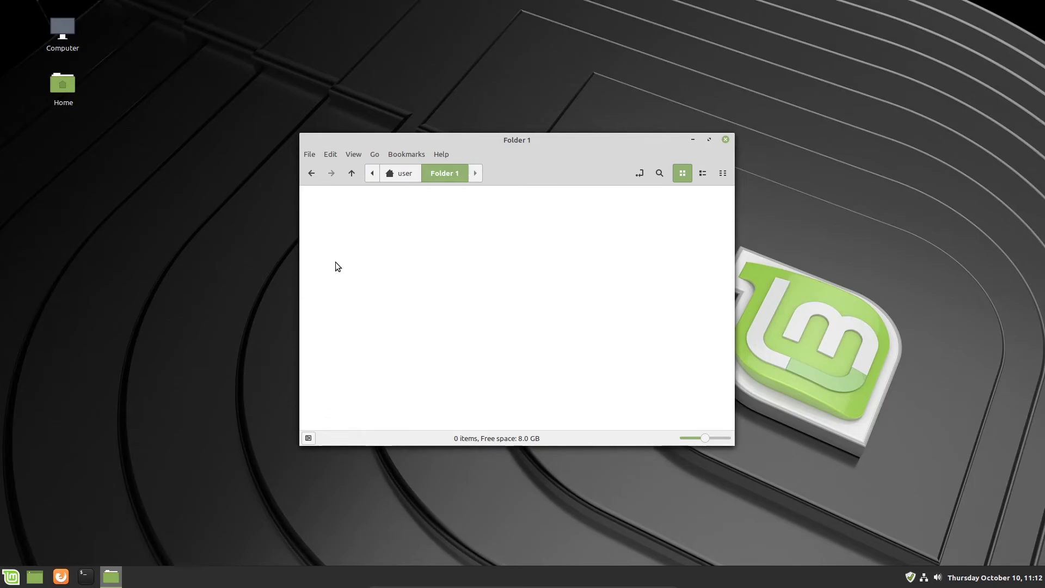
{"action": "left_click", "coordinate": [403, 172]}
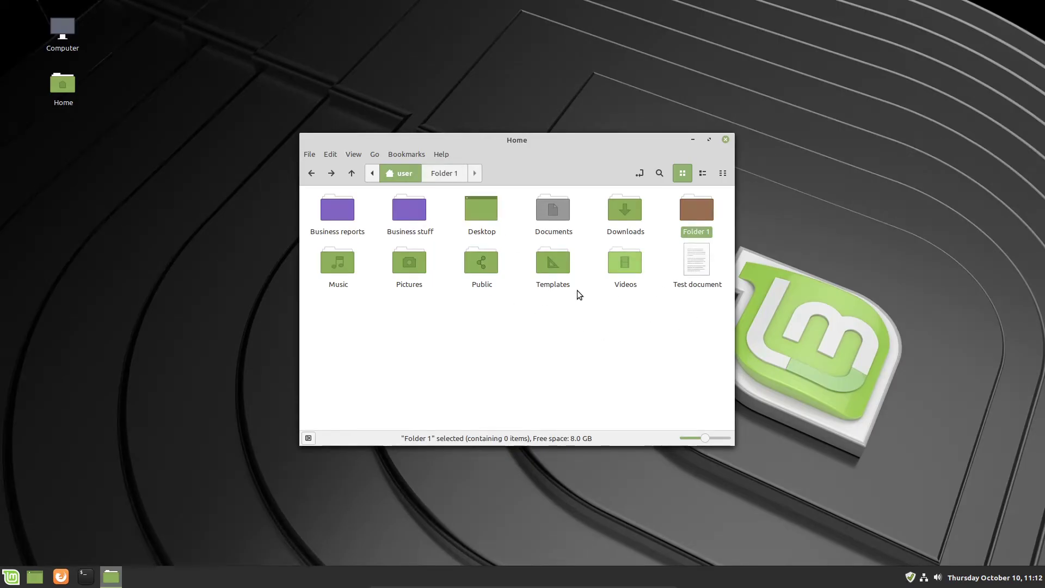
{"action": "left_click", "coordinate": [309, 438]}
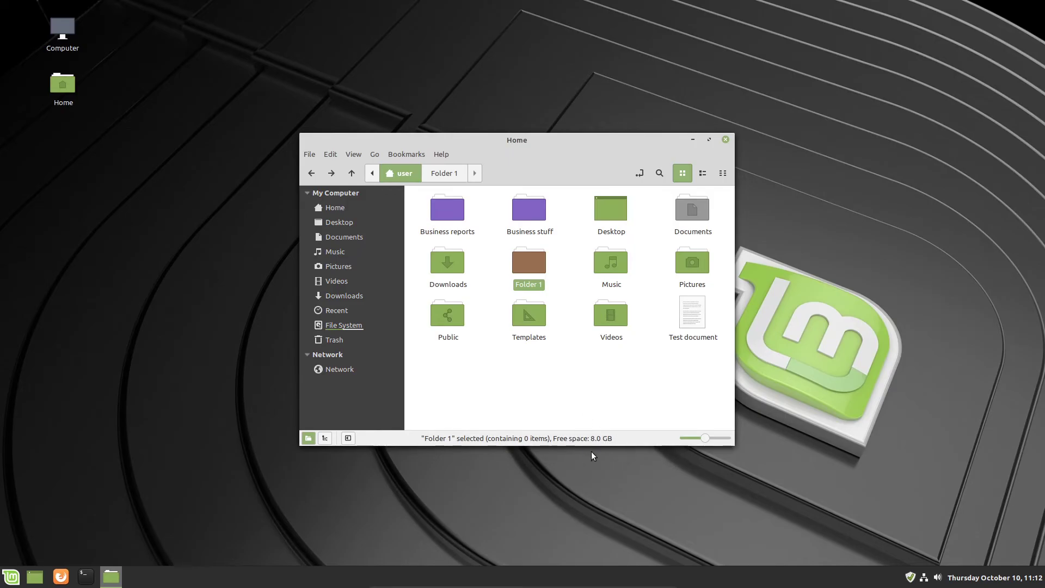
Check the selection details of Test document in Home and Important top secret document in Documents, and return to Home
{"action": "left_click", "coordinate": [690, 316]}
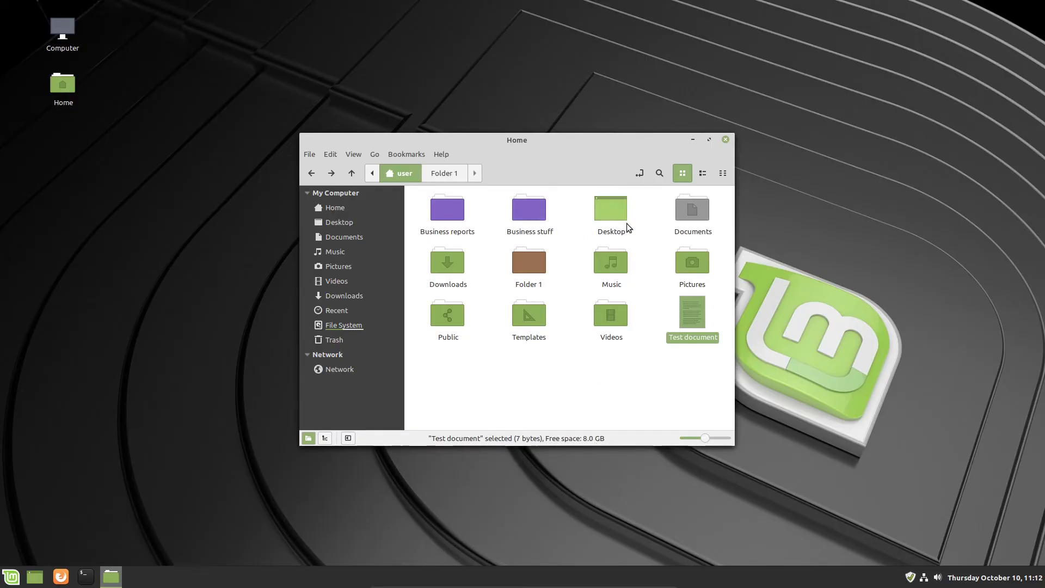
{"action": "left_click", "coordinate": [700, 214]}
{"action": "double_click", "coordinate": [700, 214]}
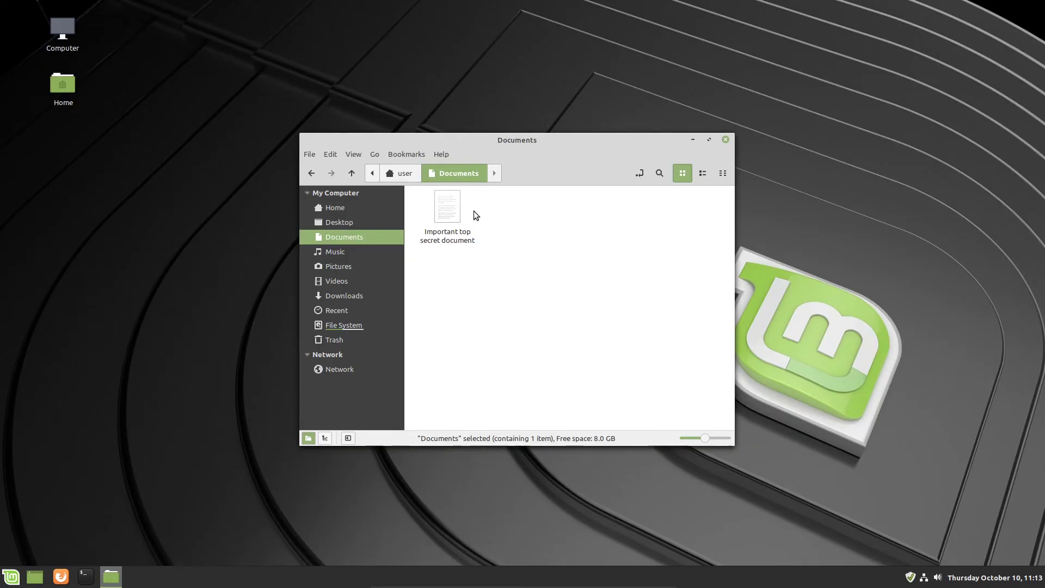
{"action": "left_click", "coordinate": [450, 212]}
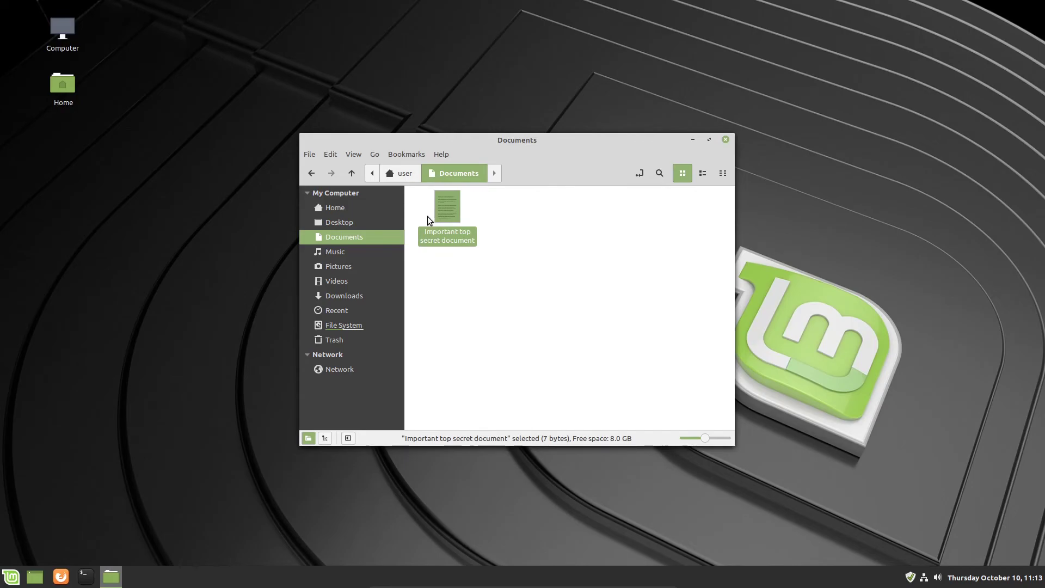
{"action": "left_click", "coordinate": [358, 208]}
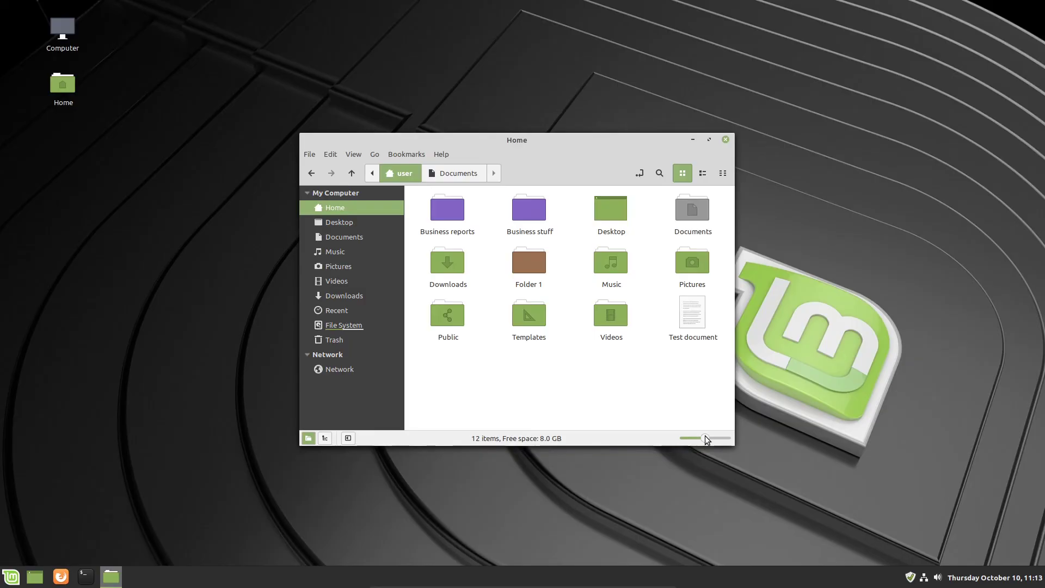
Try smaller and larger icon zoom levels in the Home folder and restore the original zoom level
{"action": "scroll", "coordinate": [706, 438], "scroll_direction": "down", "scroll_amount": 1}
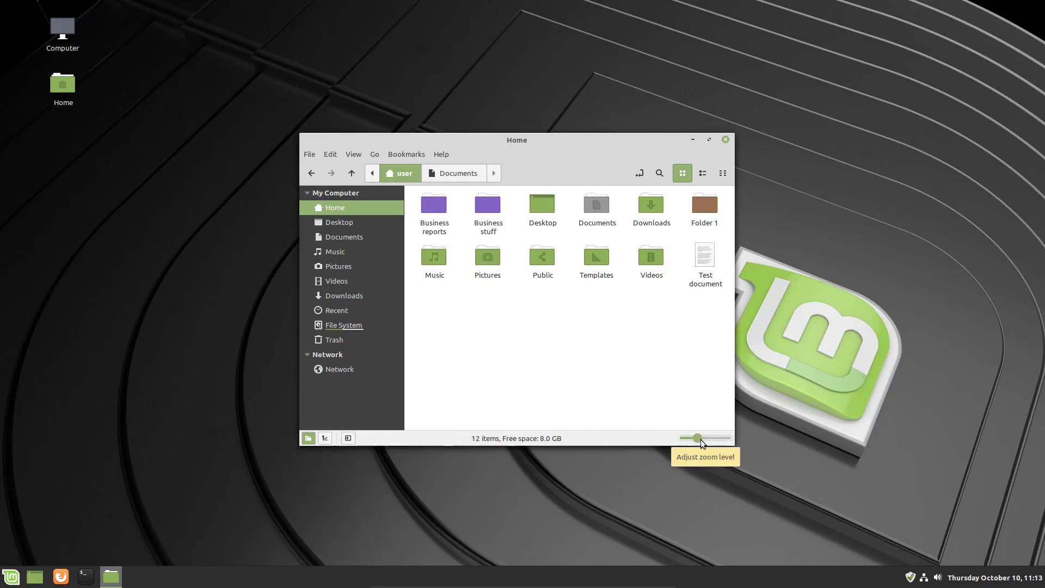
{"action": "mouse_move", "coordinate": [700, 439]}
{"action": "left_mouse_down"}
{"action": "mouse_move", "coordinate": [719, 439]}
{"action": "mouse_move", "coordinate": [692, 436]}
{"action": "mouse_move", "coordinate": [711, 439]}
{"action": "left_mouse_up"}
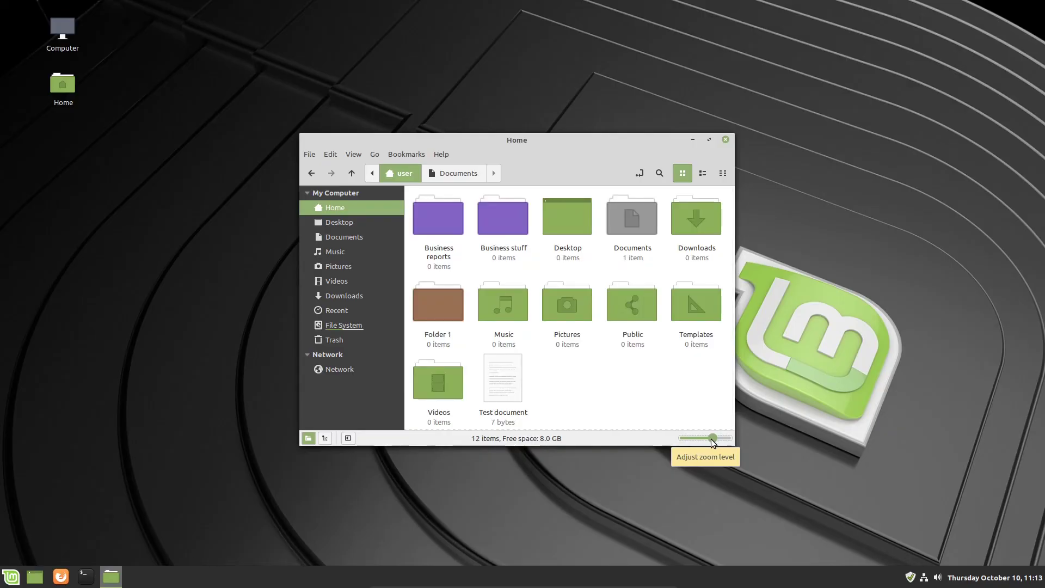
{"action": "mouse_move", "coordinate": [711, 438]}
{"action": "left_mouse_down"}
{"action": "mouse_move", "coordinate": [694, 438]}
{"action": "mouse_move", "coordinate": [704, 440]}
{"action": "left_mouse_up"}
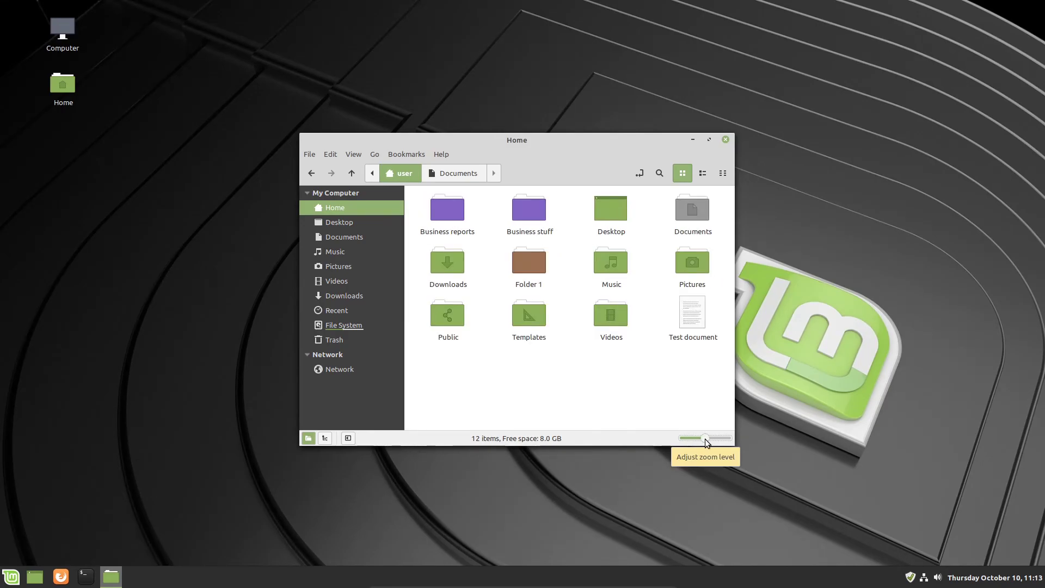
{"action": "scroll", "coordinate": [704, 439], "scroll_direction": "up", "scroll_amount": 2}
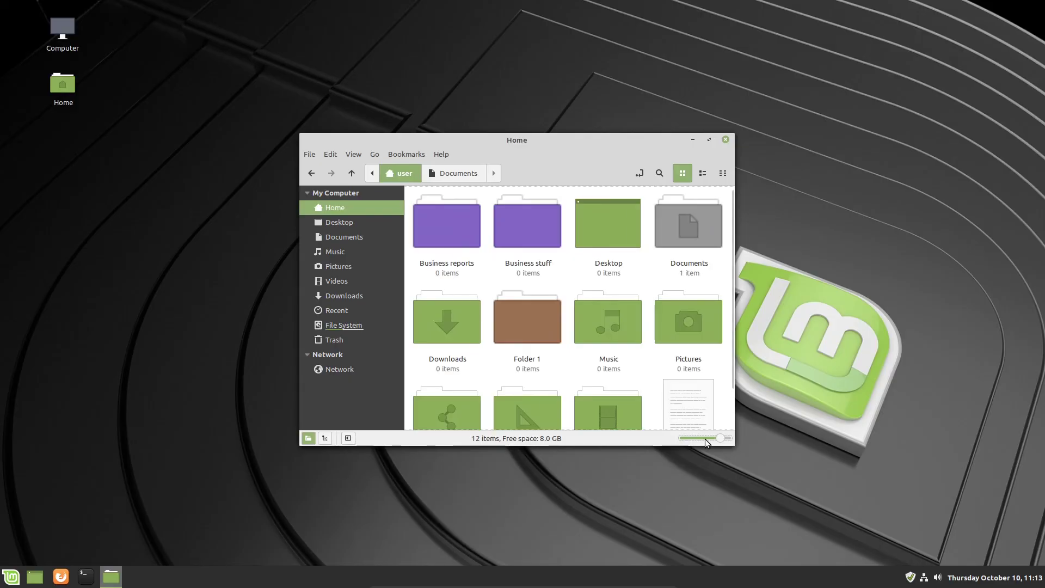
{"action": "scroll", "coordinate": [704, 438], "scroll_direction": "down", "scroll_amount": 3}
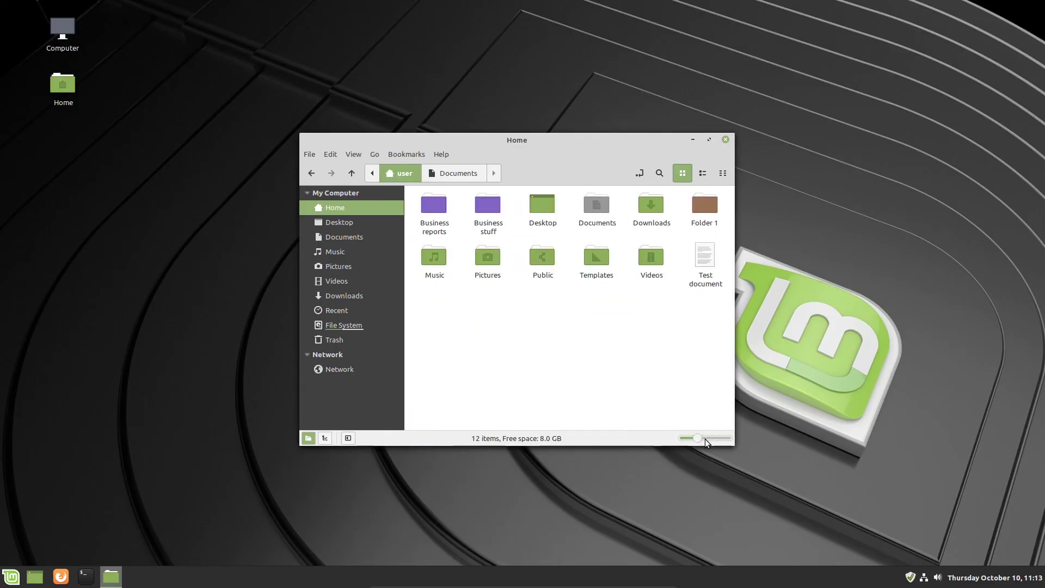
{"action": "scroll", "coordinate": [704, 439], "scroll_direction": "down", "scroll_amount": 1}
{"action": "scroll", "coordinate": [704, 439], "scroll_direction": "up", "scroll_amount": 2}
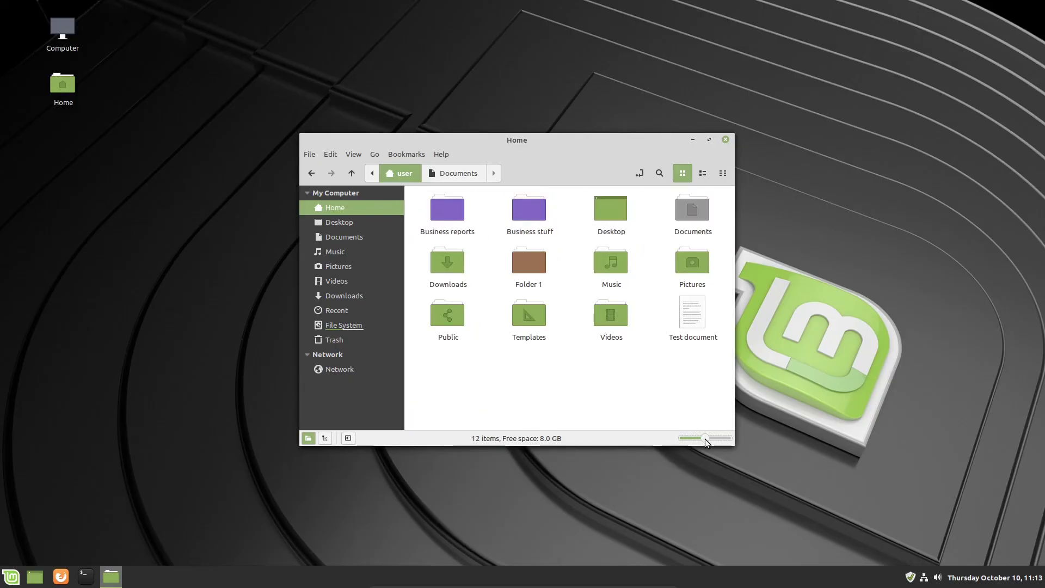
{"action": "scroll", "coordinate": [704, 439], "scroll_direction": "down", "scroll_amount": 1}
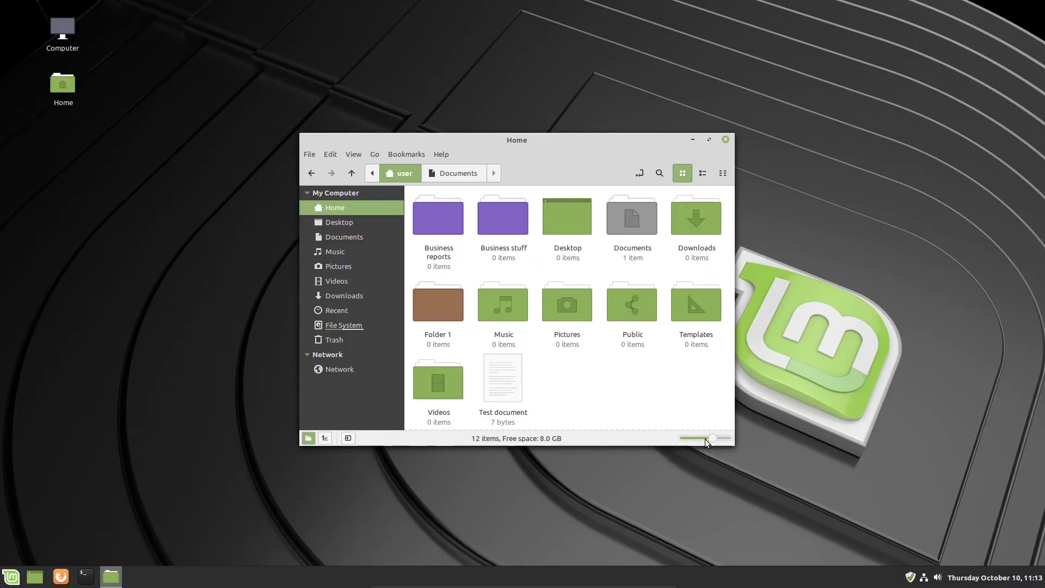
{"action": "scroll", "coordinate": [704, 438], "scroll_direction": "up", "scroll_amount": 1}
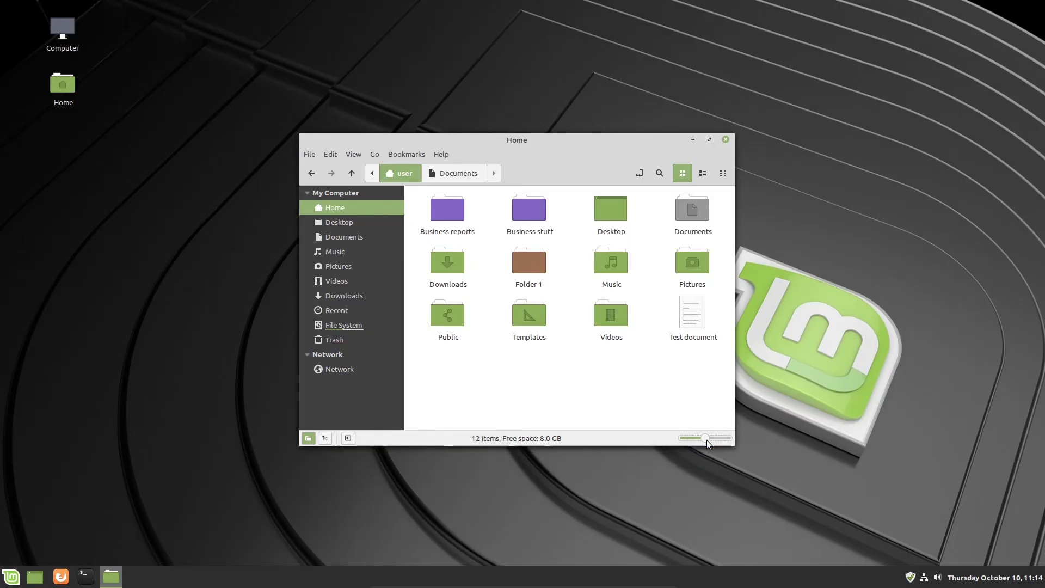
{"action": "scroll", "coordinate": [707, 440], "scroll_direction": "up", "scroll_amount": 1}
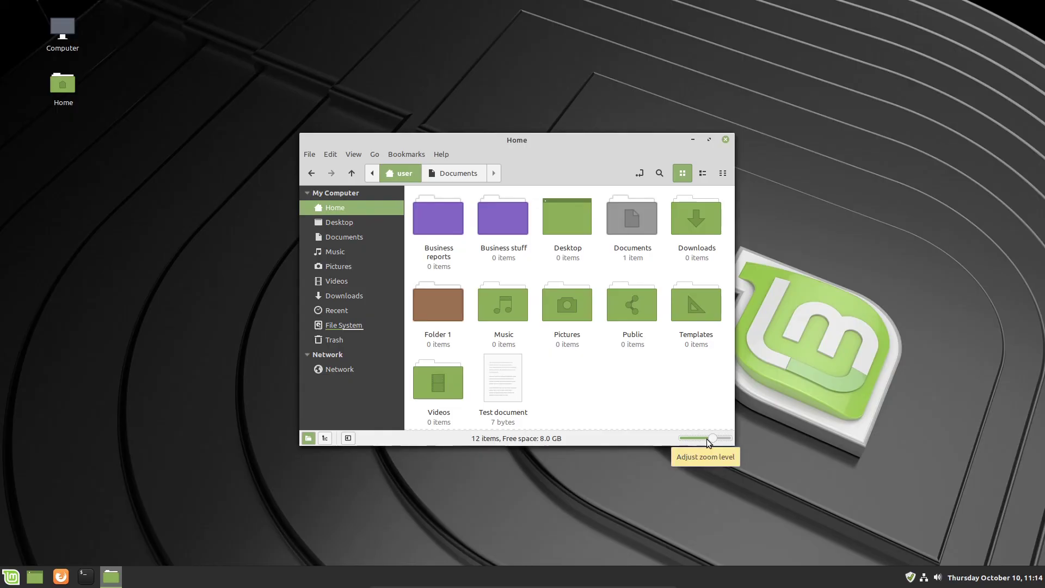
{"action": "scroll", "coordinate": [707, 438], "scroll_direction": "down", "scroll_amount": 1}
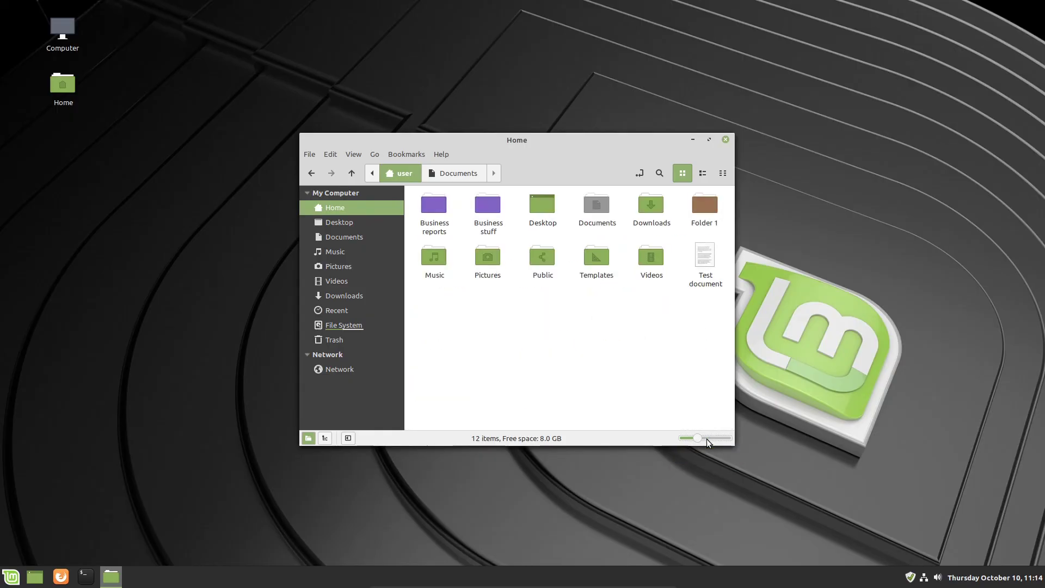
{"action": "left_click", "coordinate": [706, 438]}
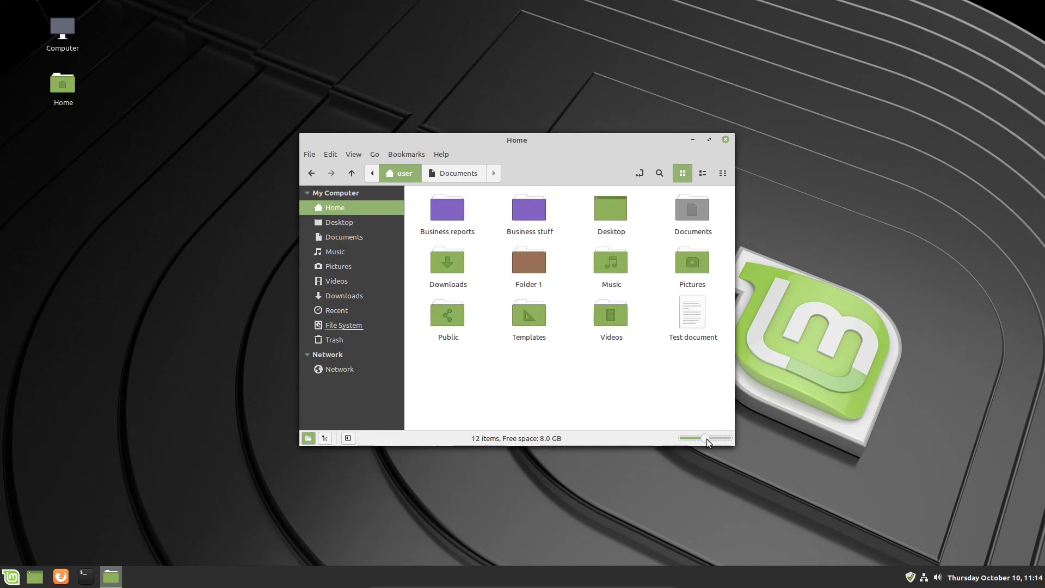